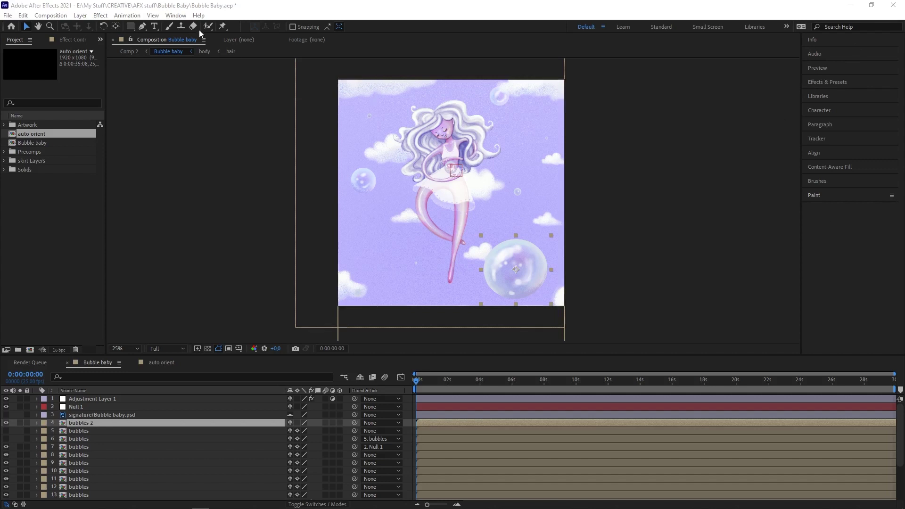
# Step: Open the Motion Sketch panel from the Window menu in the right dock
pyautogui.click(175, 16)
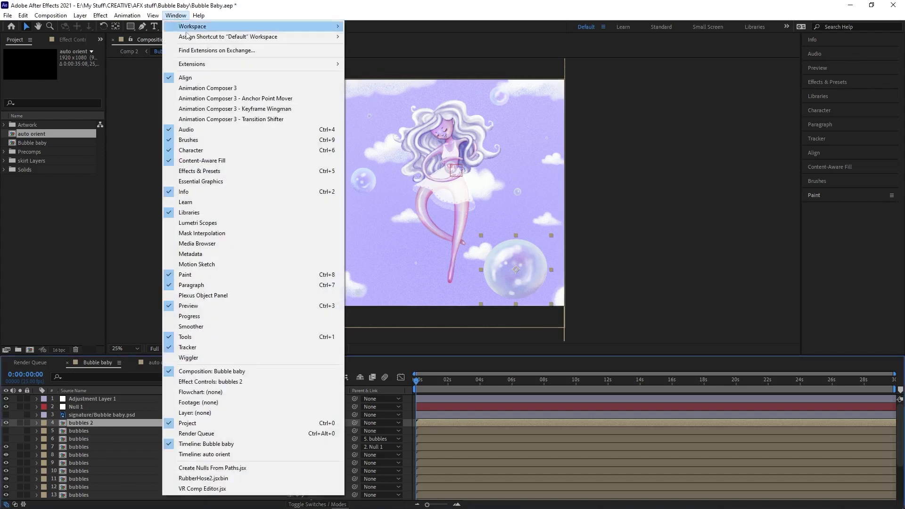
pyautogui.click(202, 266)
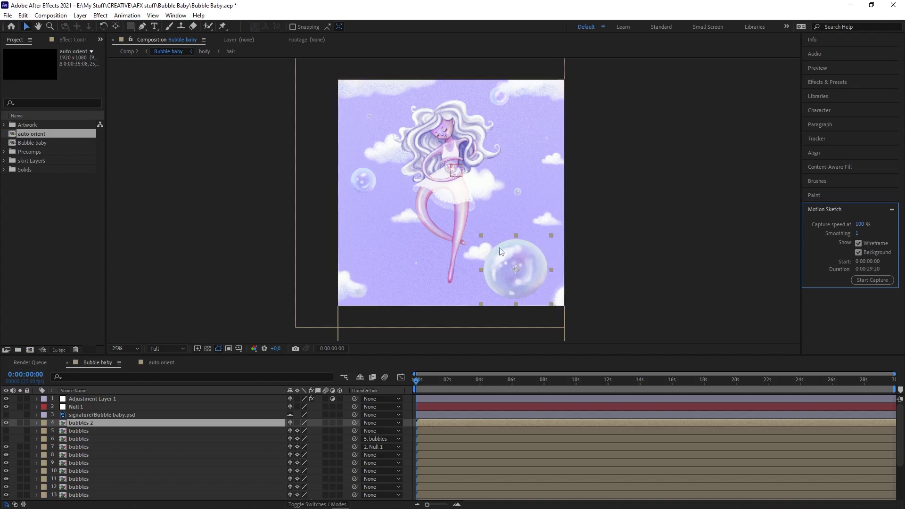
# Step: Motion-sketch an upward path for the large bubble, preview it, and return to the start
pyautogui.click(864, 283)
pyautogui.moveTo(526, 281)
pyautogui.mouseDown()
pyautogui.moveTo(538, 240)
pyautogui.moveTo(517, 181)
pyautogui.moveTo(533, 126)
pyautogui.mouseUp()
pyautogui.click(417, 383)
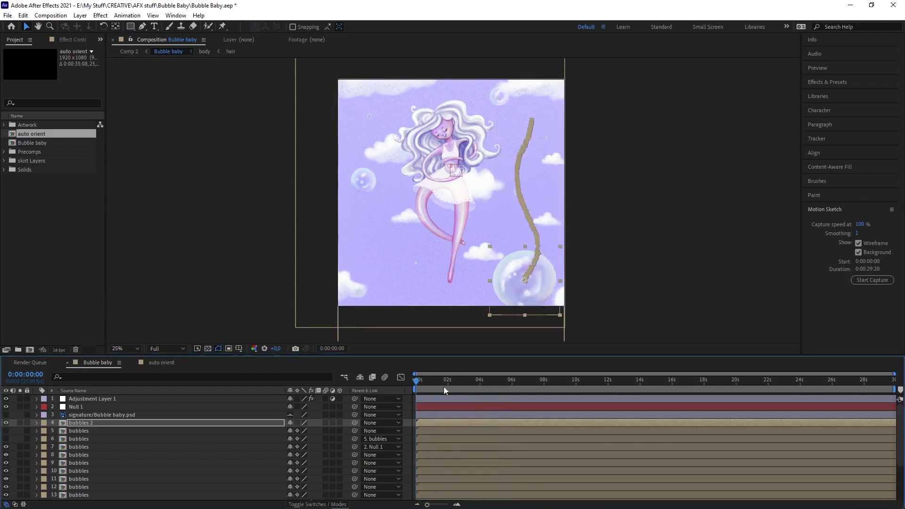
pyautogui.press('space')
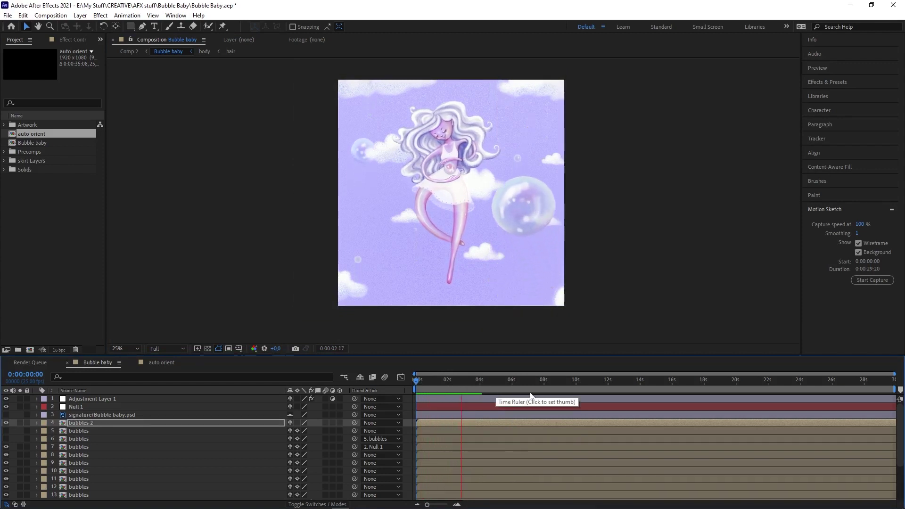
pyautogui.press('space')
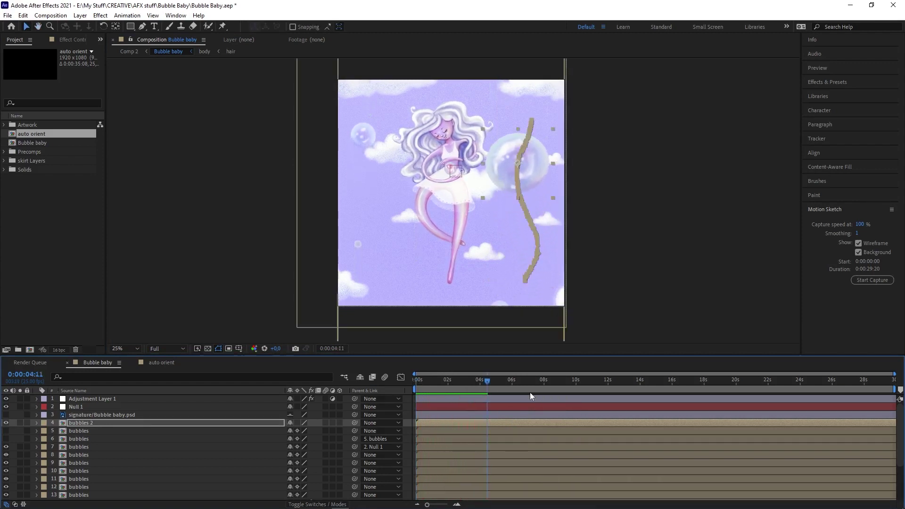
pyautogui.press('Home')
# Step: Re-sketch a new upward floating path for the bubble and preview it
pyautogui.click(873, 280)
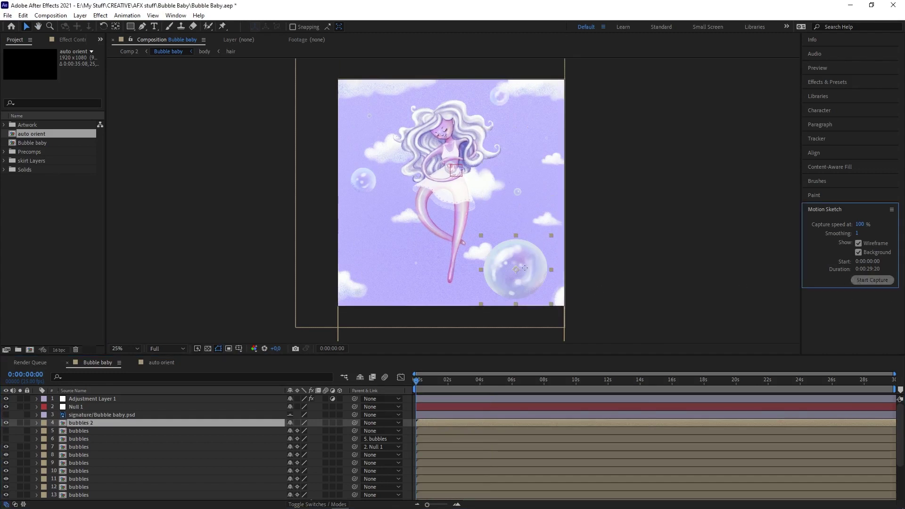
pyautogui.moveTo(523, 269)
pyautogui.mouseDown()
pyautogui.moveTo(535, 235)
pyautogui.moveTo(527, 114)
pyautogui.mouseUp()
pyautogui.press('space')
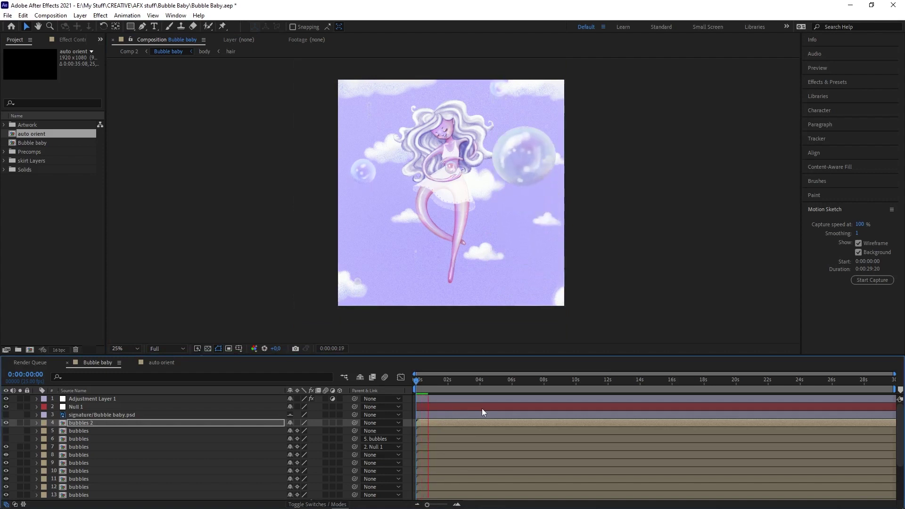
pyautogui.press('space')
# Step: Stretch the bubbles 2 Position keyframes to slow the bubble's rise
pyautogui.click(425, 426)
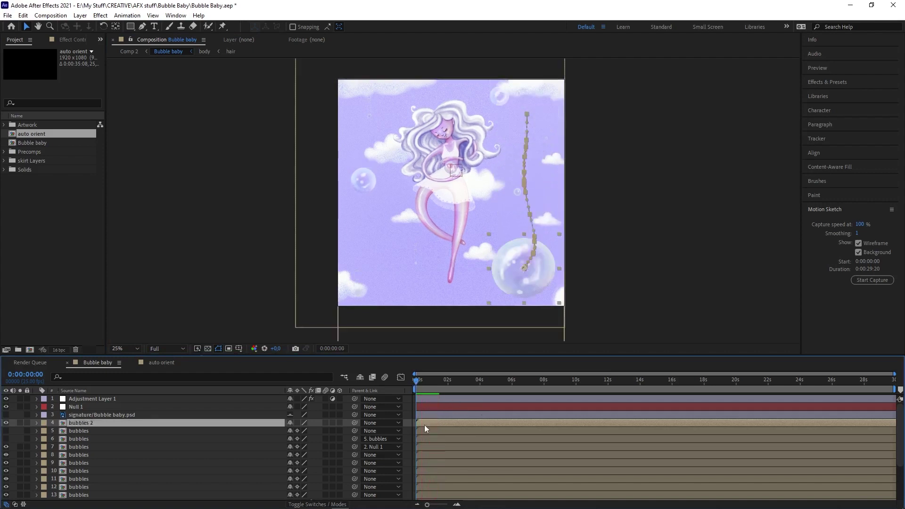
pyautogui.press('u')
pyautogui.moveTo(449, 429); pyautogui.dragTo(535, 429)
pyautogui.click(520, 431)
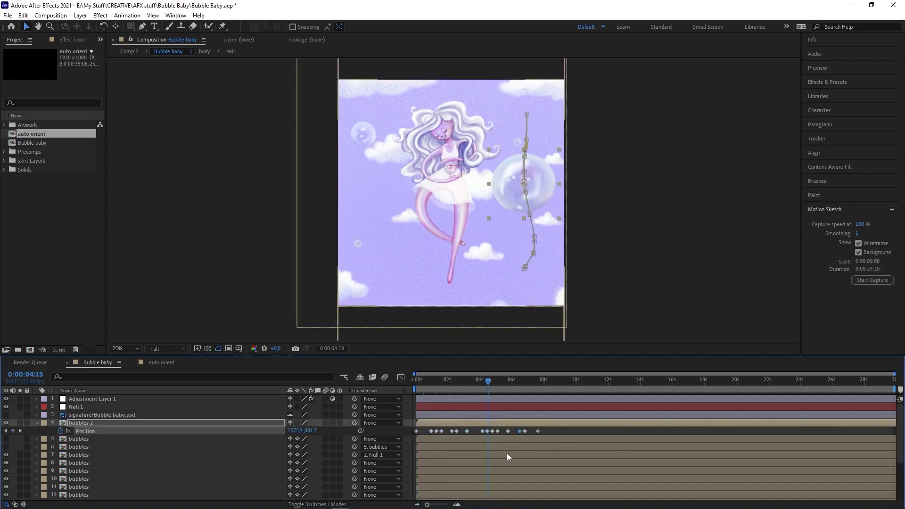
# Step: In the auto orient comp, motion-sketch a looping path for the white triangle
pyautogui.click(159, 362)
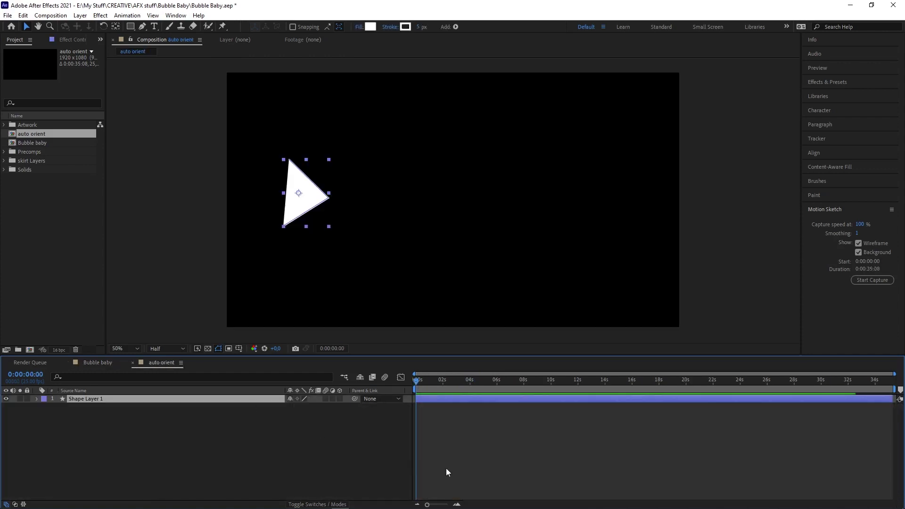
pyautogui.click(870, 281)
pyautogui.moveTo(305, 200)
pyautogui.mouseDown()
pyautogui.moveTo(434, 215)
pyautogui.moveTo(485, 201)
pyautogui.moveTo(495, 171)
pyautogui.moveTo(456, 156)
pyautogui.moveTo(430, 171)
pyautogui.moveTo(421, 197)
pyautogui.moveTo(430, 218)
pyautogui.moveTo(494, 239)
pyautogui.moveTo(592, 243)
pyautogui.moveTo(682, 231)
pyautogui.mouseUp()
# Step: Set Shape Layer 1 to Auto-Orient: Orient Along Path and preview to about 3 seconds
pyautogui.hotkey('ctrl', 'alt', 'o')
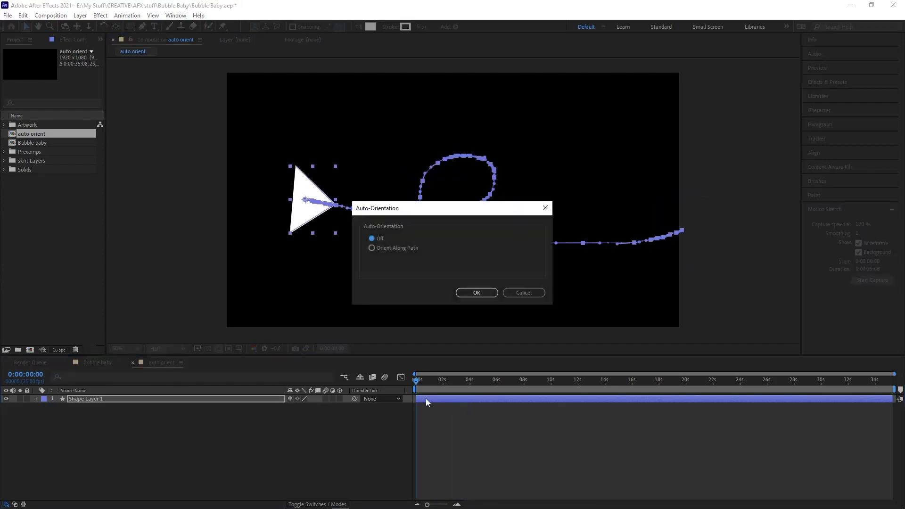
pyautogui.click(526, 295)
pyautogui.rightClick(233, 399)
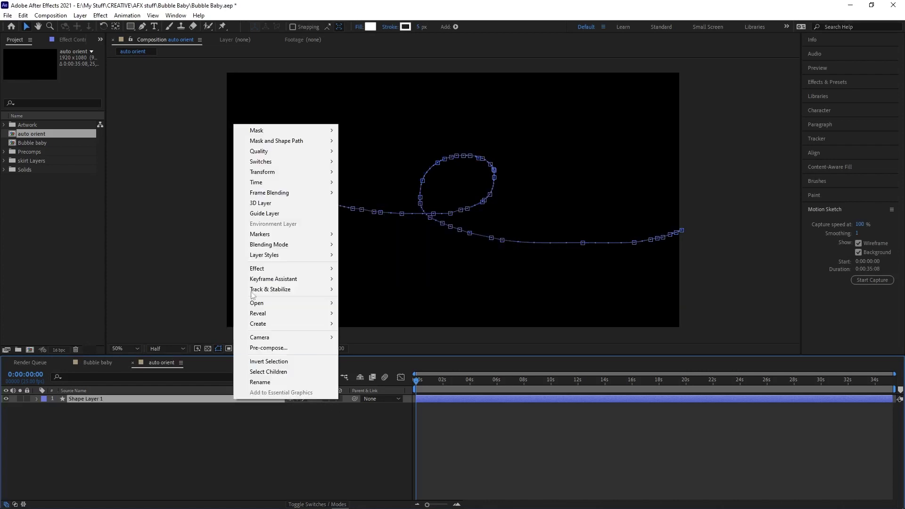
pyautogui.moveTo(271, 173)
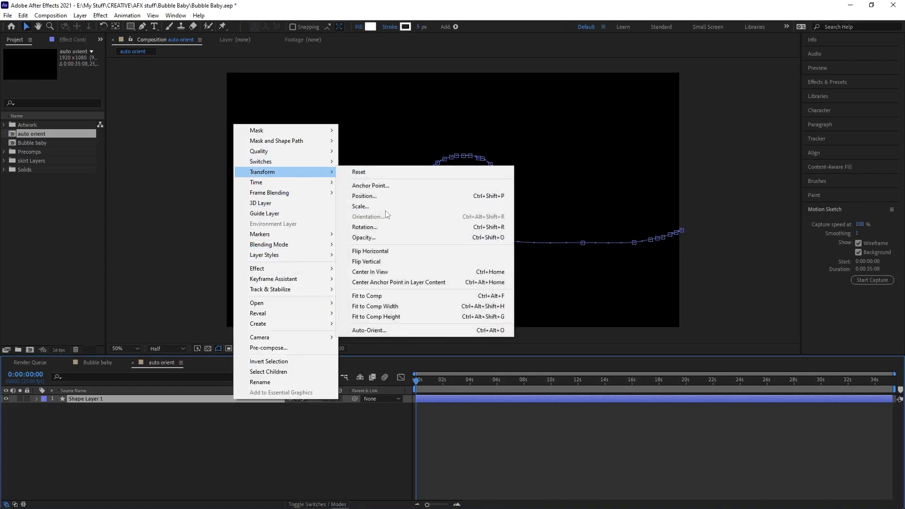
pyautogui.click(387, 329)
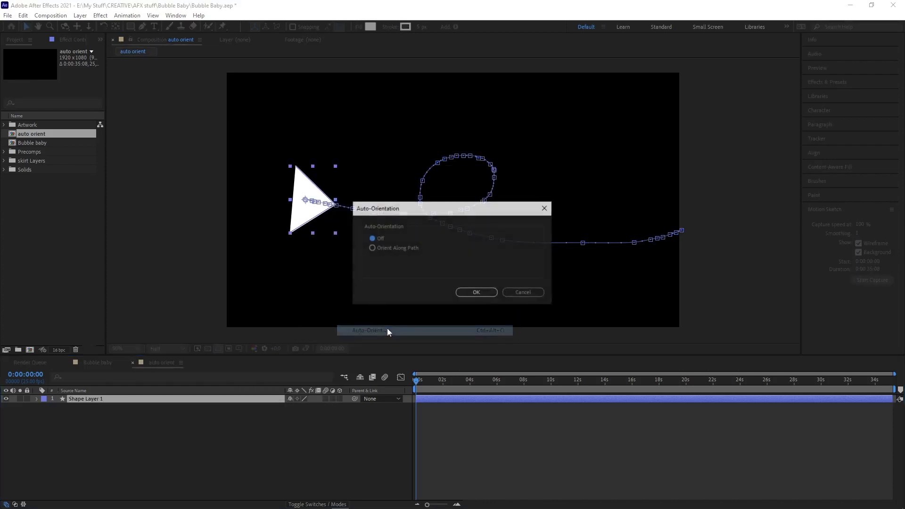
pyautogui.click(372, 248)
pyautogui.click(476, 293)
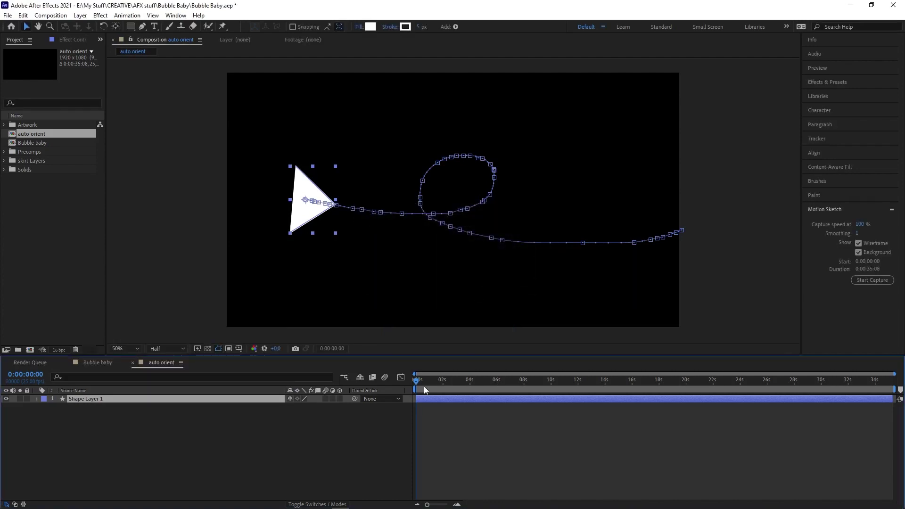
pyautogui.moveTo(417, 381); pyautogui.dragTo(465, 381)
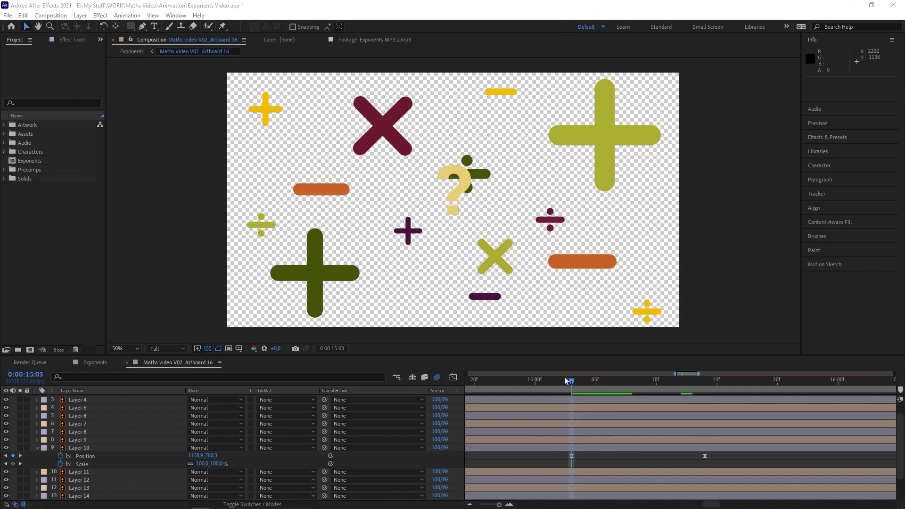
# Step: Step the maths animation forward and select Layer 10's two Position keyframes to measure their 11-frame gap
pyautogui.moveTo(572, 382); pyautogui.dragTo(656, 388)
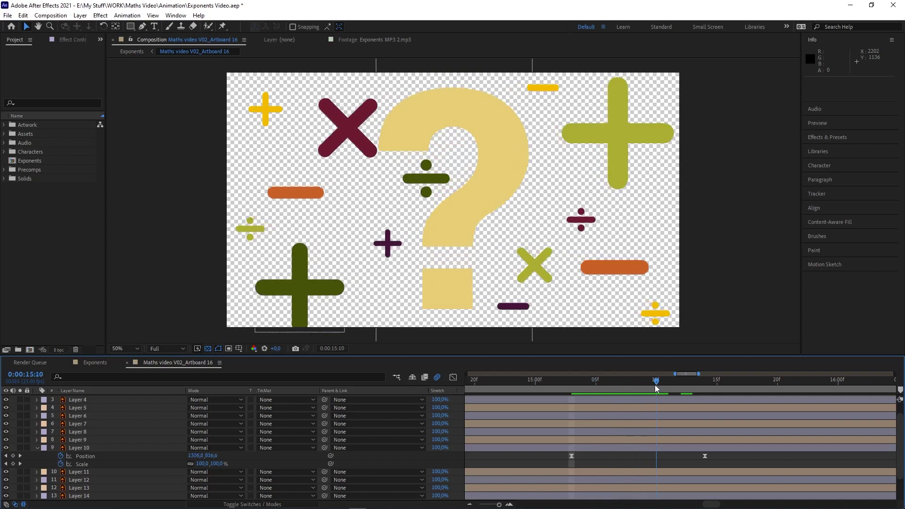
pyautogui.click(572, 456)
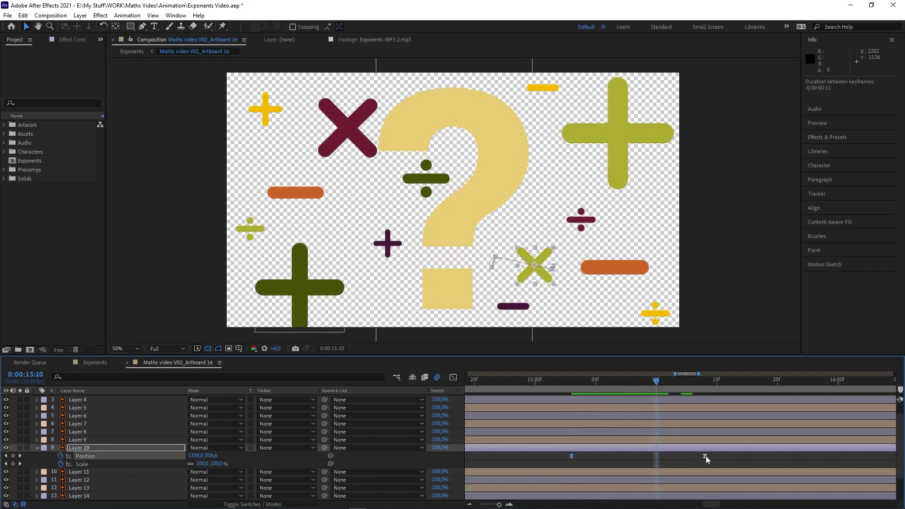
pyautogui.click(706, 457)
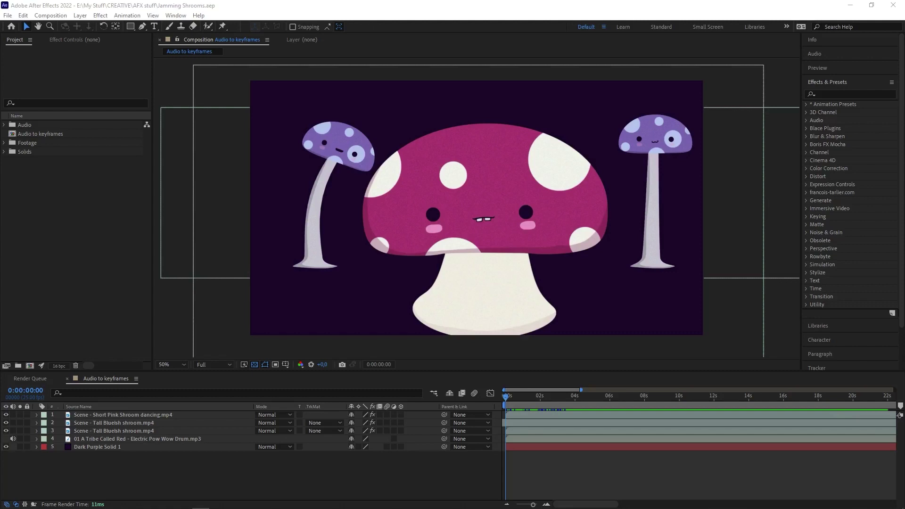
# Step: Reveal the Electric Pow Wow Drum waveform, zoom the timeline to 6 seconds, and bring up its layer menu
pyautogui.click(94, 439)
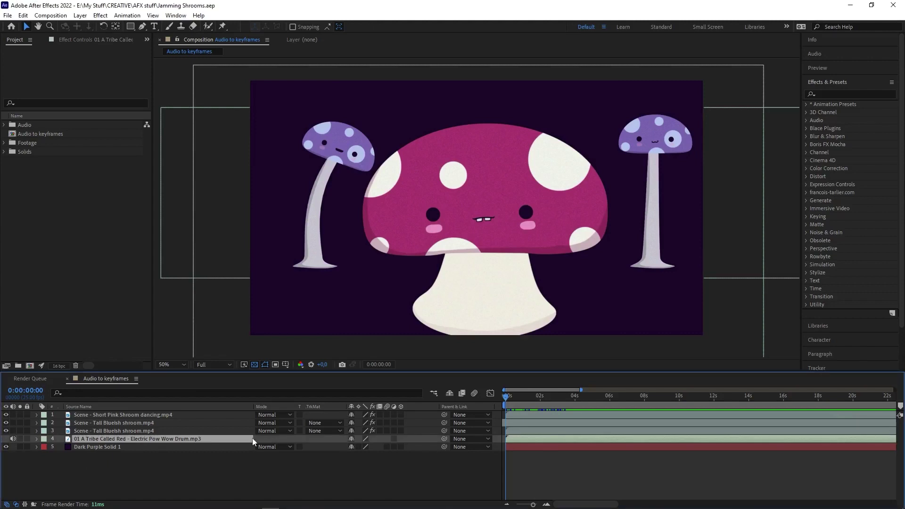
pyautogui.press('l')
pyautogui.press('l')
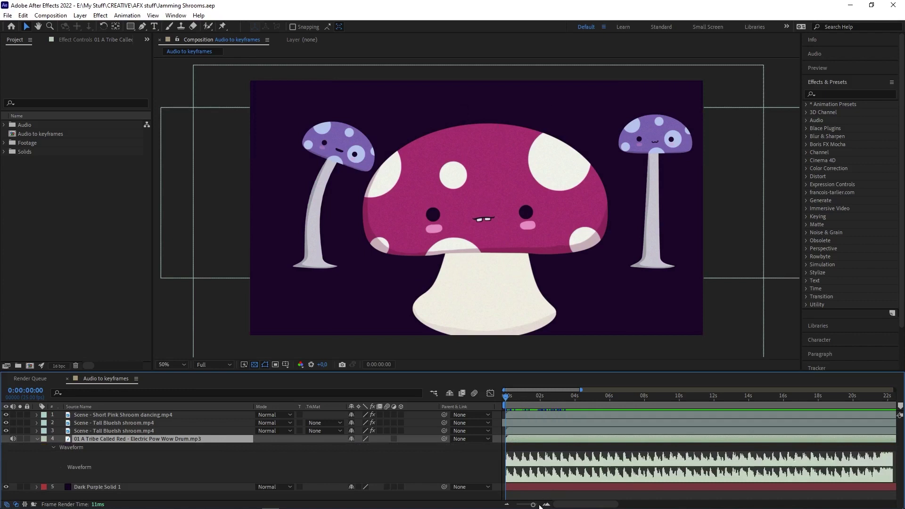
pyautogui.click(537, 505)
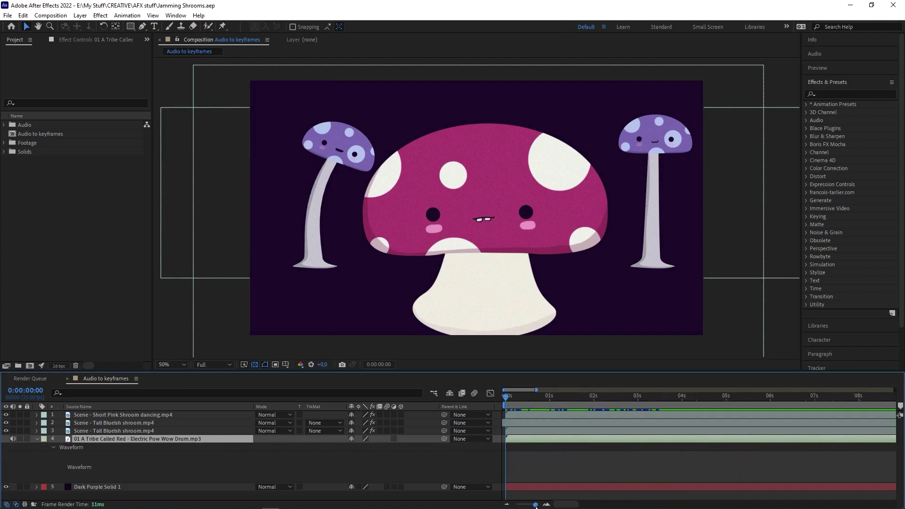
pyautogui.rightClick(222, 440)
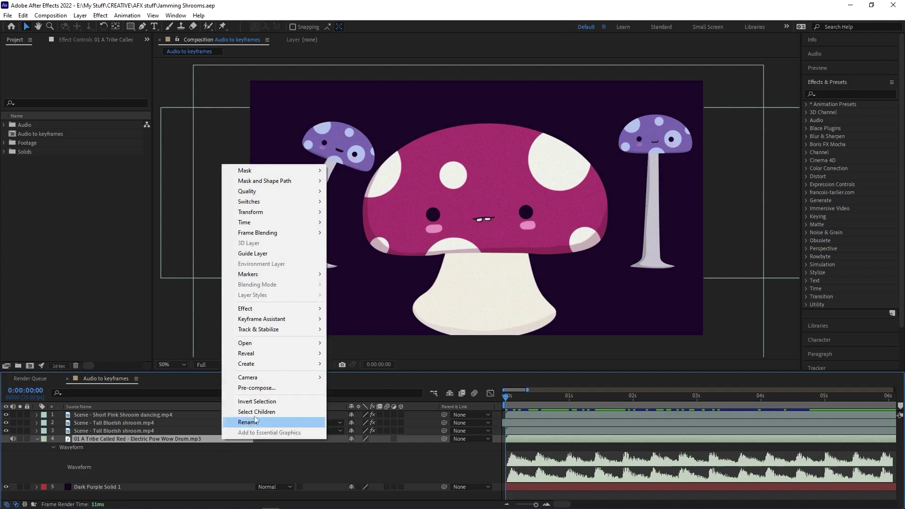
# Step: Convert the music track to audio keyframes and reveal the Audio Amplitude channel sliders
pyautogui.moveTo(281, 323)
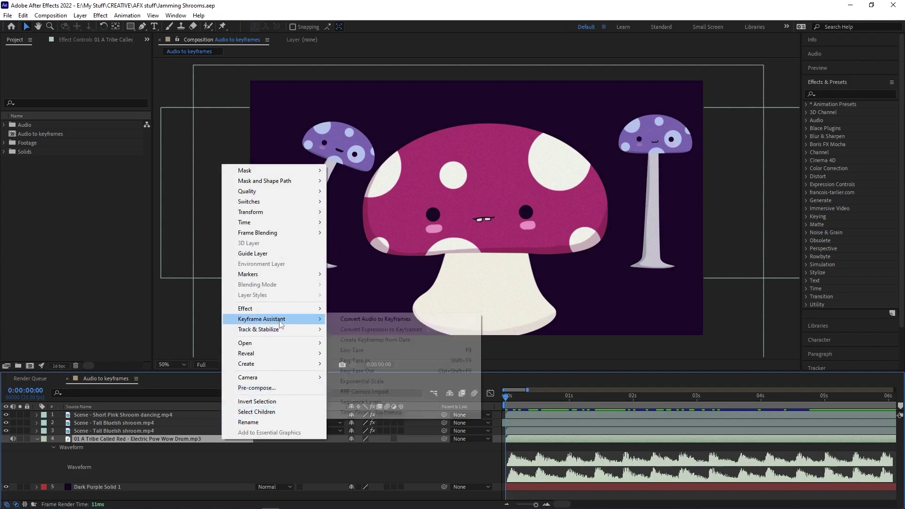
pyautogui.click(398, 319)
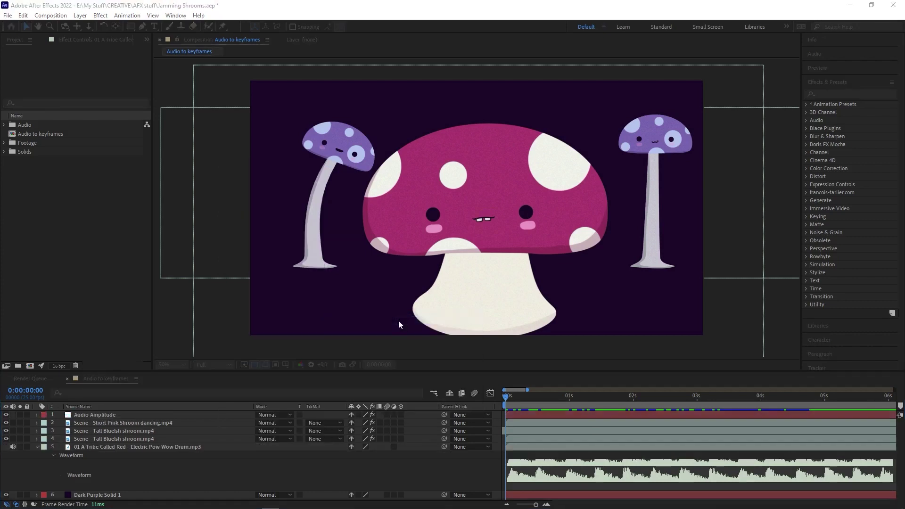
pyautogui.click(128, 416)
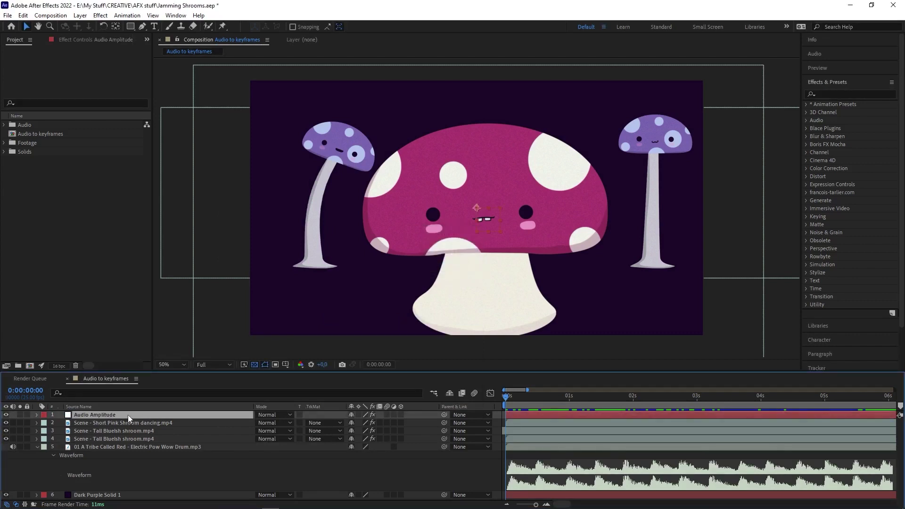
pyautogui.press('u')
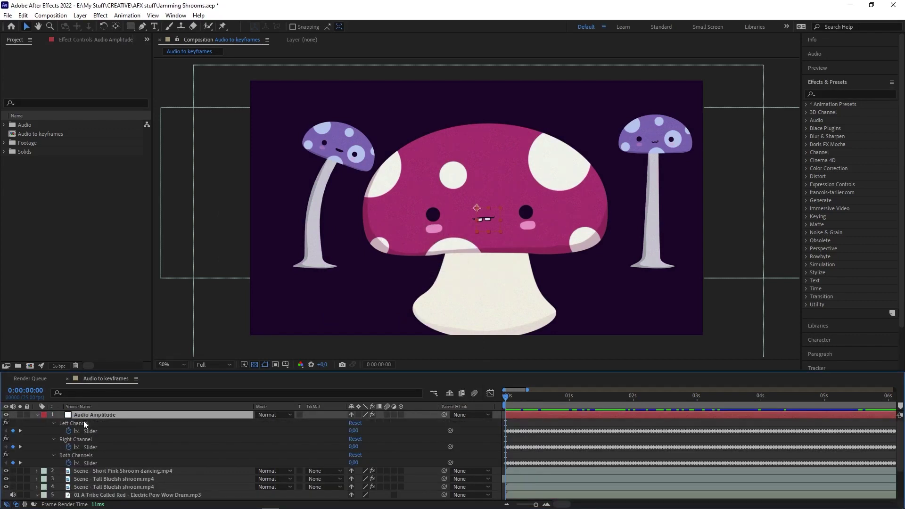
# Step: Delete the Left Channel and Right Channel effects, keeping only Both Channels
pyautogui.click(83, 422)
pyautogui.click(81, 440)
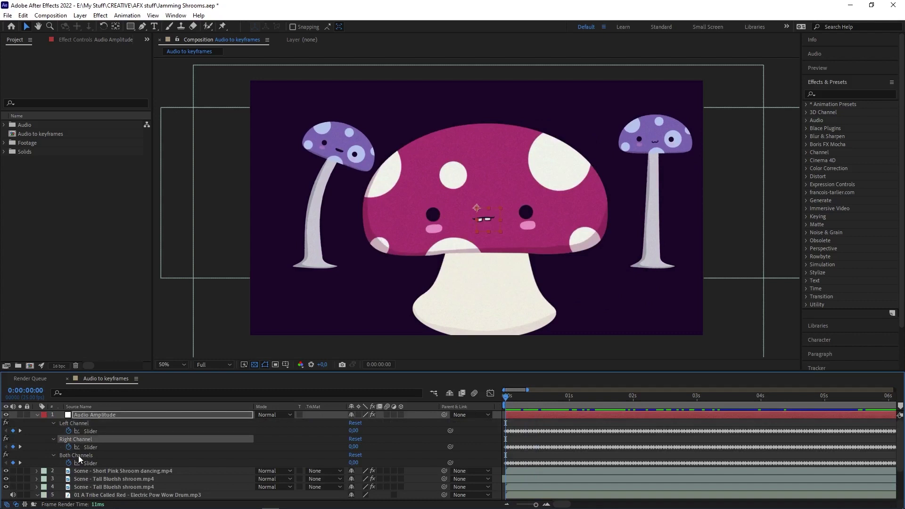
pyautogui.click(78, 456)
pyautogui.click(83, 427)
pyautogui.keyDown('shift'); pyautogui.click(81, 440); pyautogui.keyUp('shift')
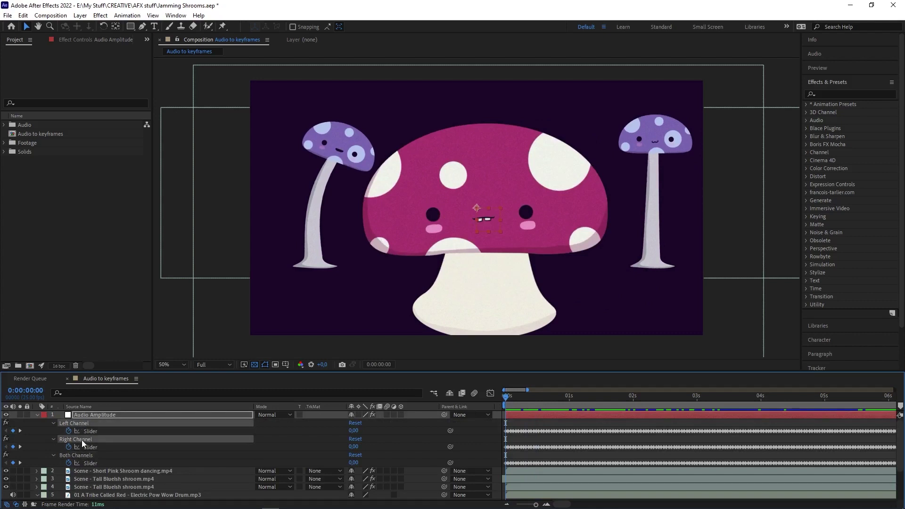
pyautogui.press('Delete')
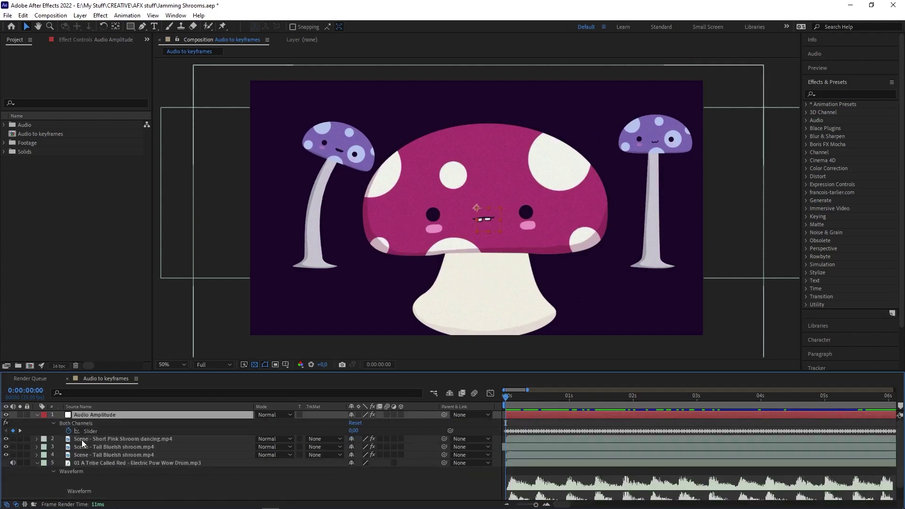
# Step: Show the Both Channels Slider curve in the Graph Editor and preview to about two seconds
pyautogui.click(37, 464)
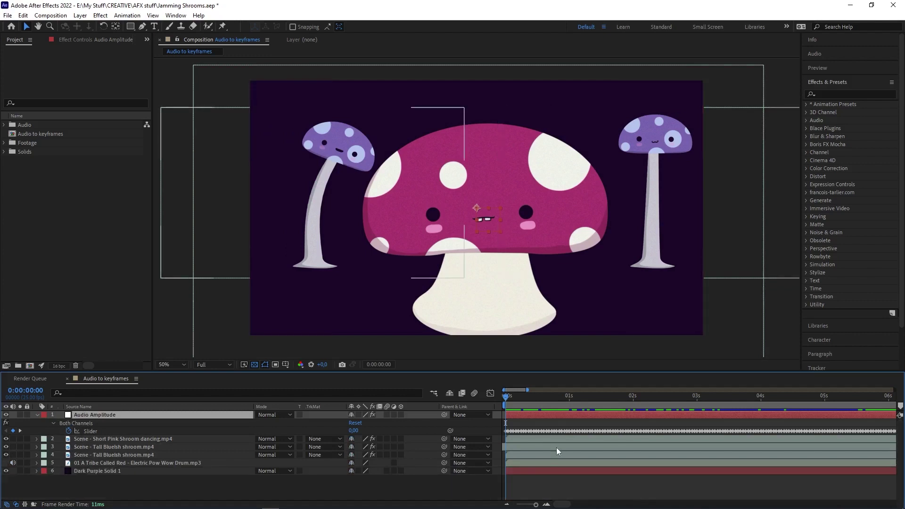
pyautogui.click(490, 394)
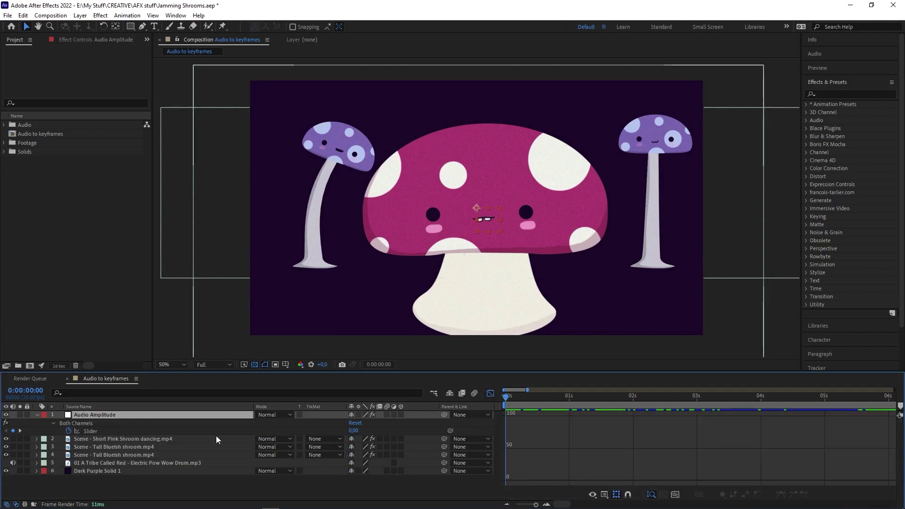
pyautogui.click(90, 431)
pyautogui.moveTo(513, 399)
pyautogui.mouseDown()
pyautogui.moveTo(649, 405)
pyautogui.moveTo(502, 403)
pyautogui.mouseUp()
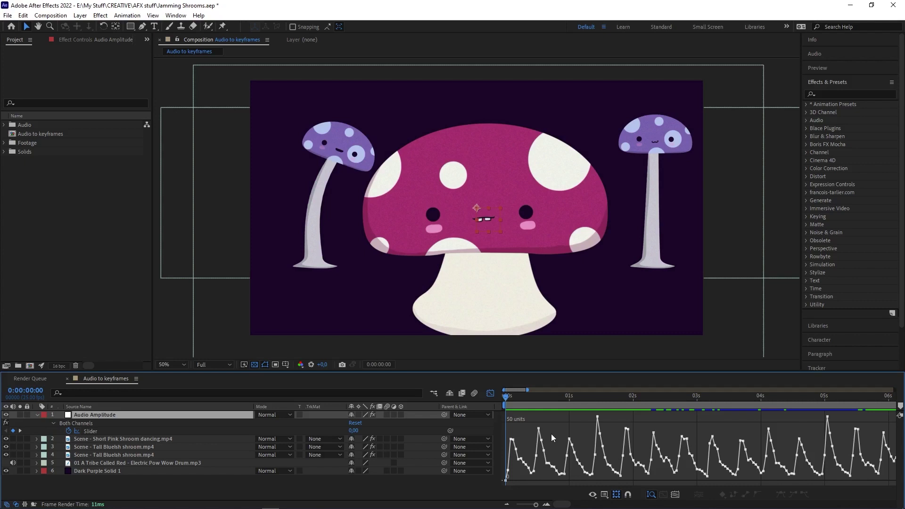
# Step: Create a bright magenta solid named 'colour overlay'
pyautogui.click(80, 15)
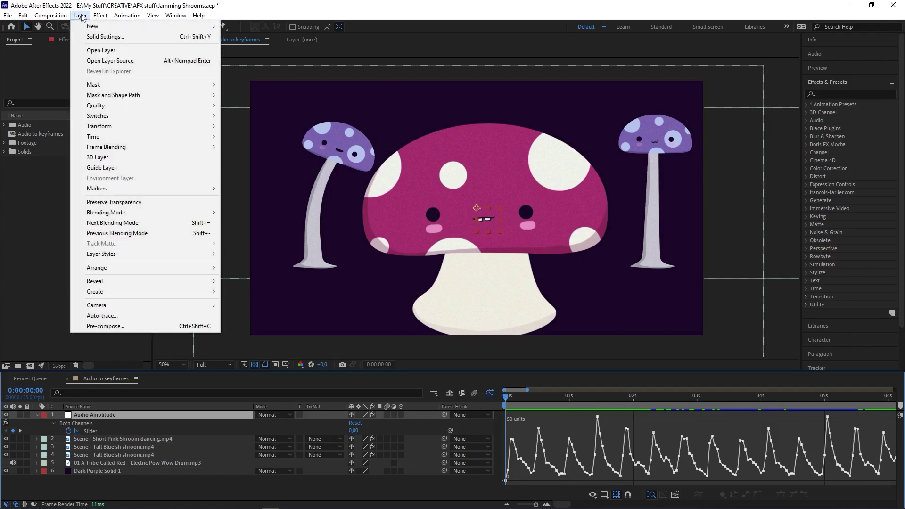
pyautogui.moveTo(89, 28)
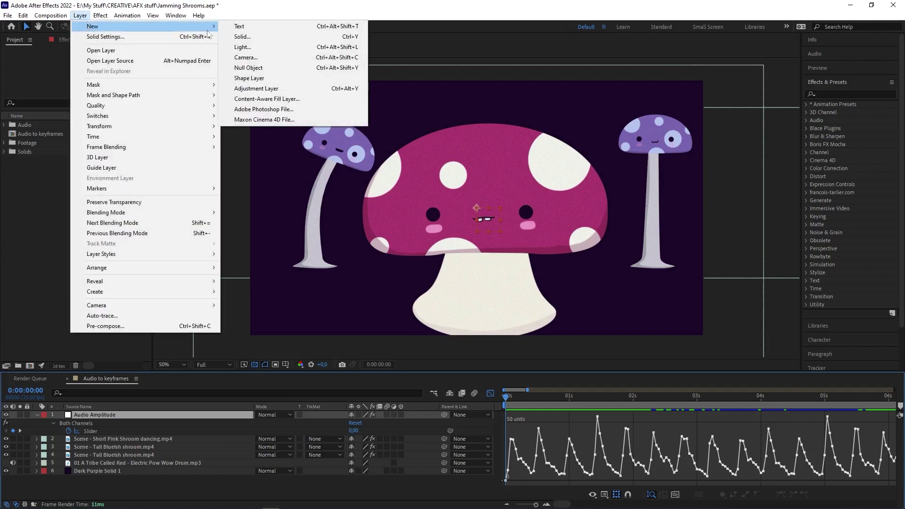
pyautogui.click(241, 37)
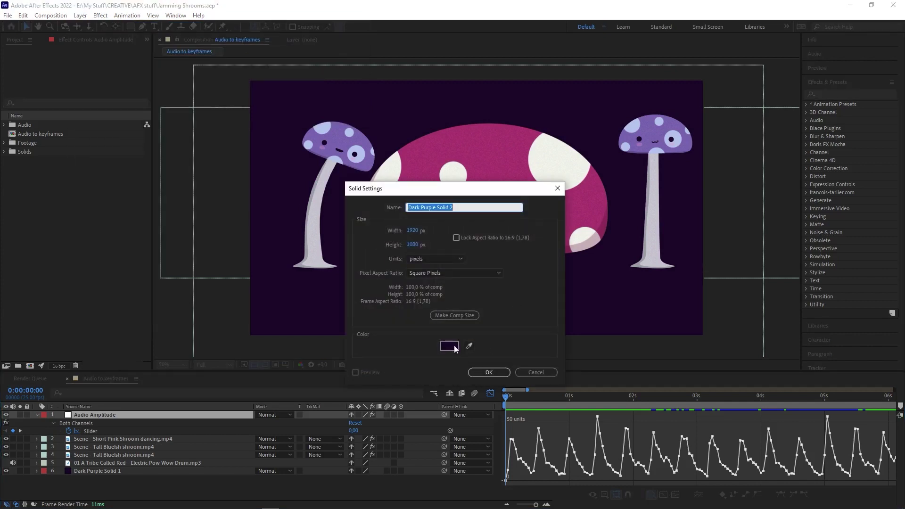
pyautogui.click(451, 345)
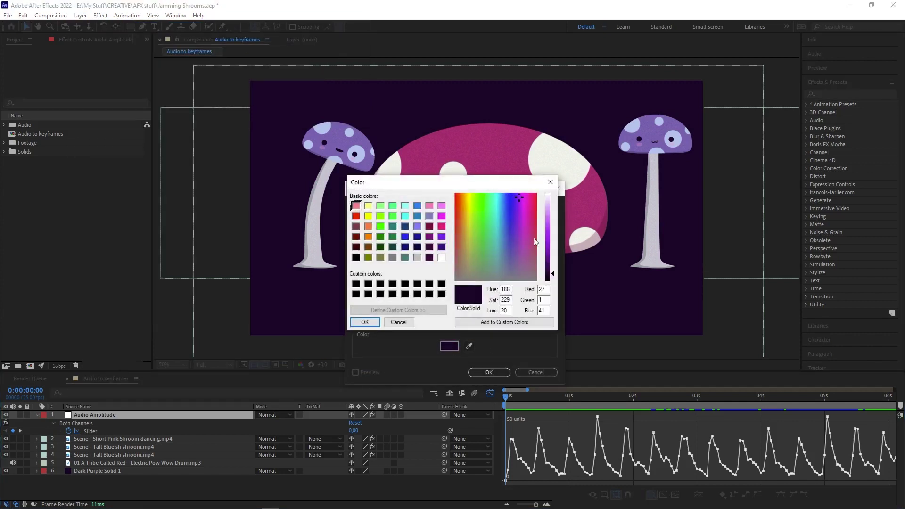
pyautogui.click(525, 202)
pyautogui.moveTo(550, 247); pyautogui.dragTo(553, 226)
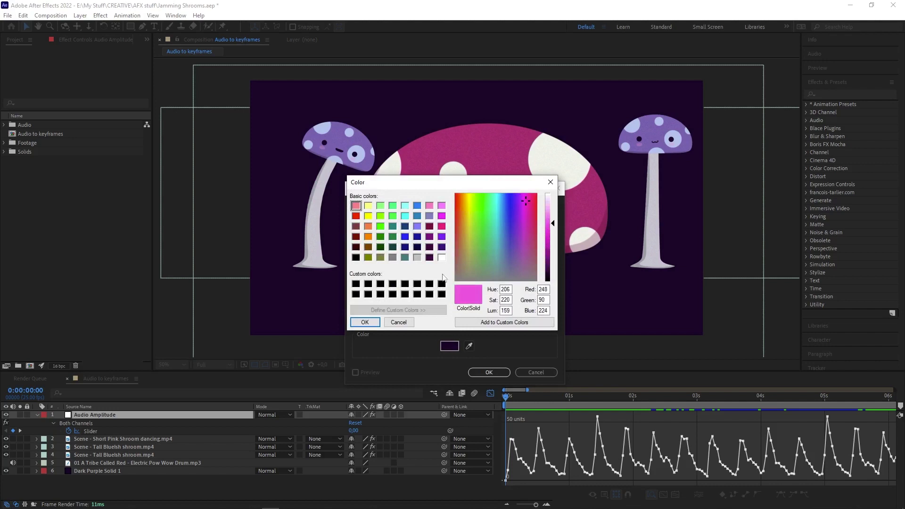
pyautogui.click(366, 322)
pyautogui.write('colour overlay')
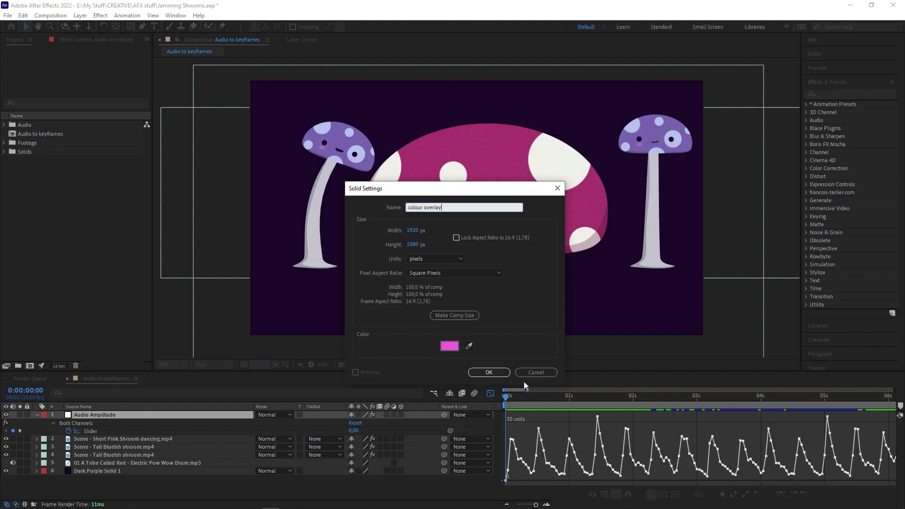
pyautogui.click(489, 373)
# Step: Apply Change to Color with a blue To colour and Change set to Hue, Lightness & Saturation
pyautogui.click(100, 16)
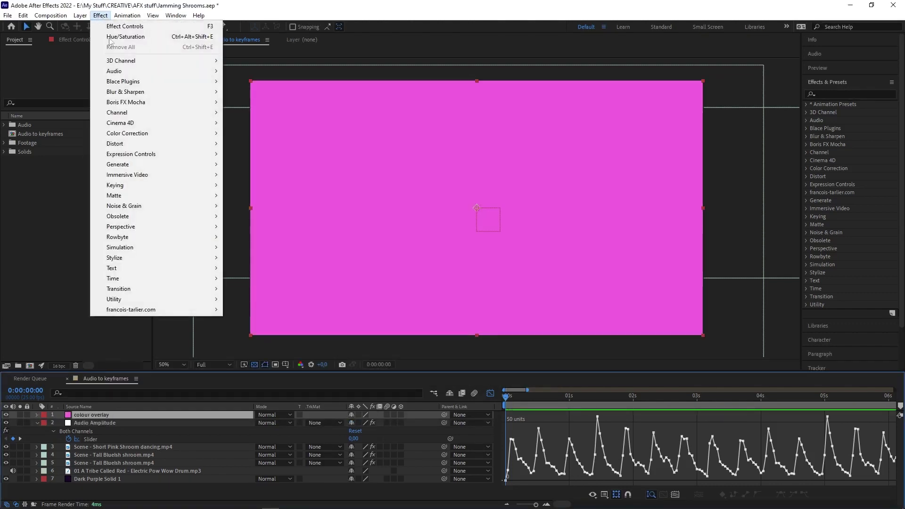
pyautogui.moveTo(142, 133)
pyautogui.click(256, 252)
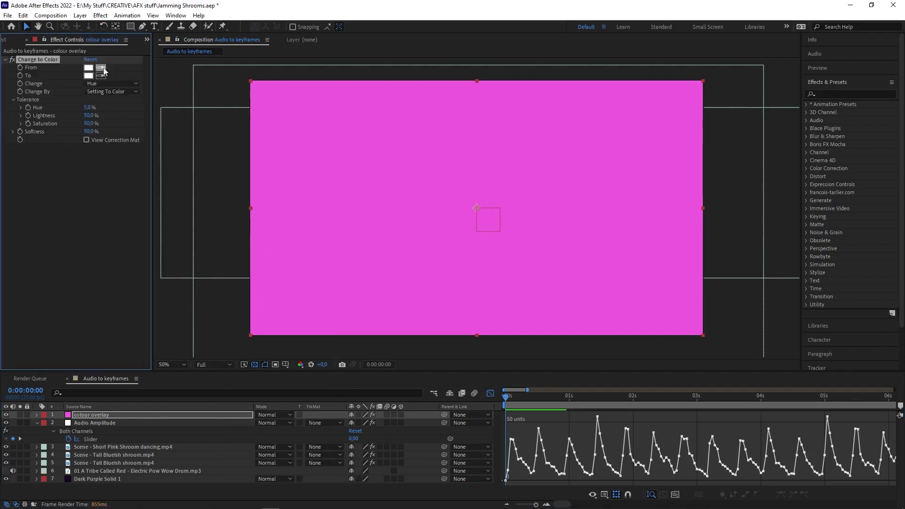
pyautogui.click(88, 75)
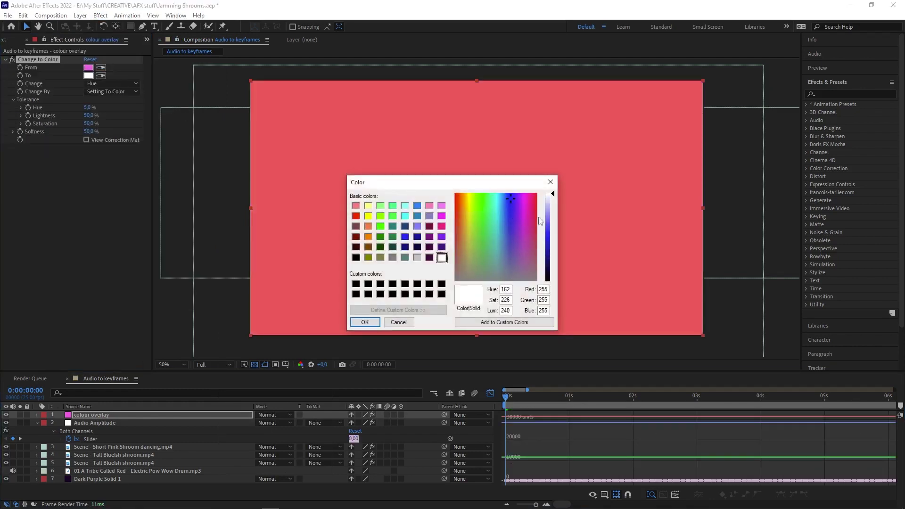
pyautogui.click(549, 244)
pyautogui.click(365, 322)
pyautogui.click(112, 84)
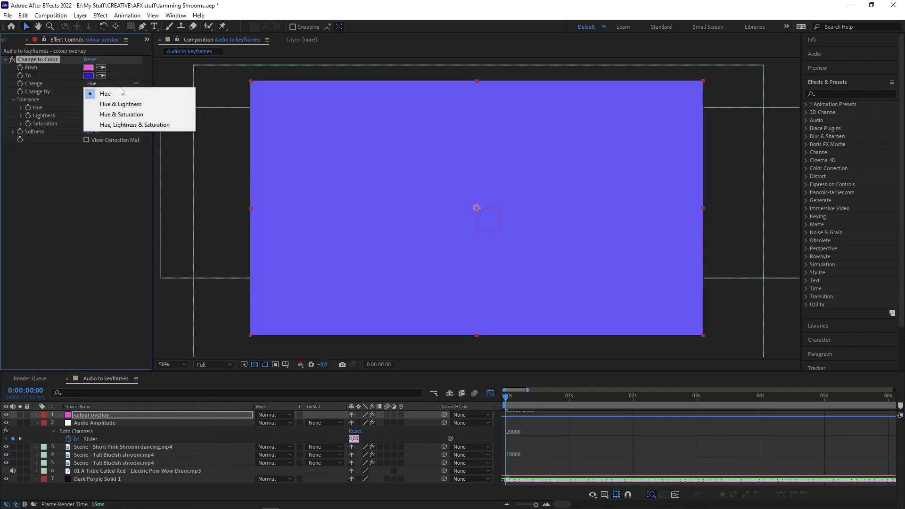
pyautogui.click(125, 125)
# Step: Expand the colour overlay's Change to Color properties down to Compositing Options
pyautogui.click(37, 415)
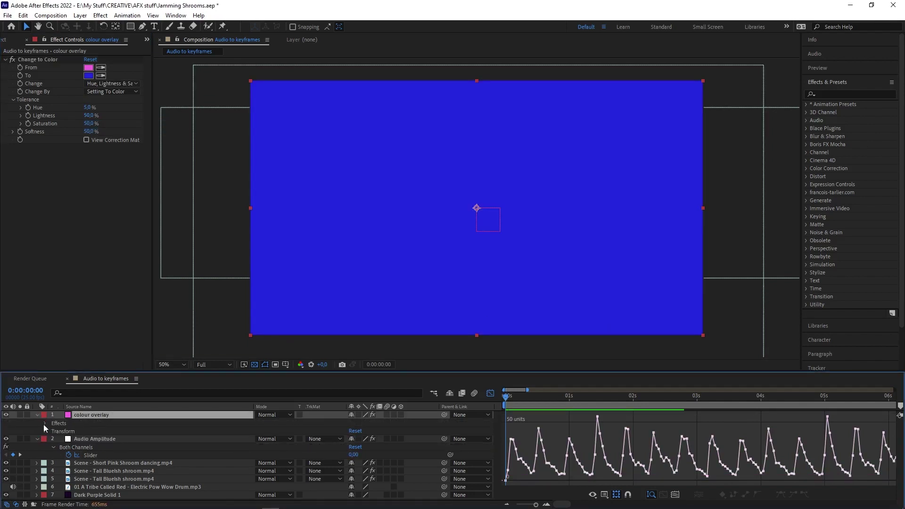
pyautogui.click(46, 423)
pyautogui.click(52, 432)
pyautogui.scroll(-3, 90, 448)
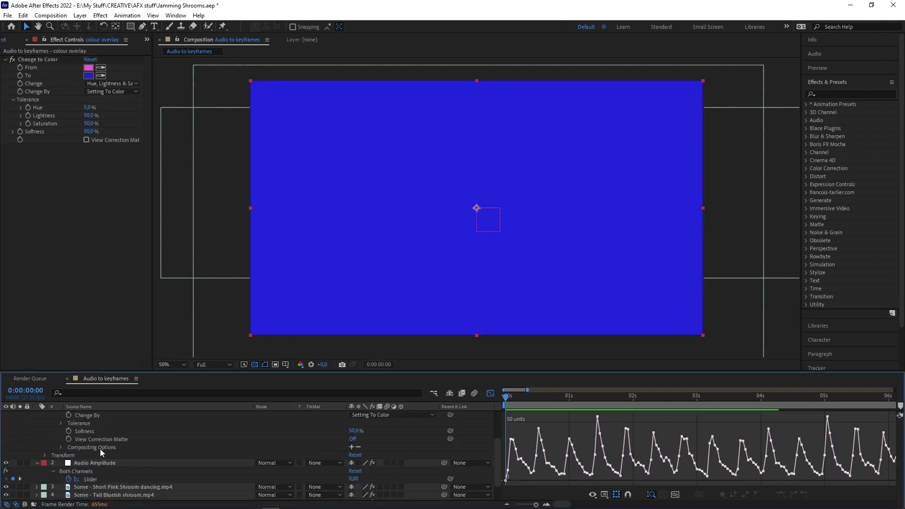
pyautogui.scroll(2, 100, 449)
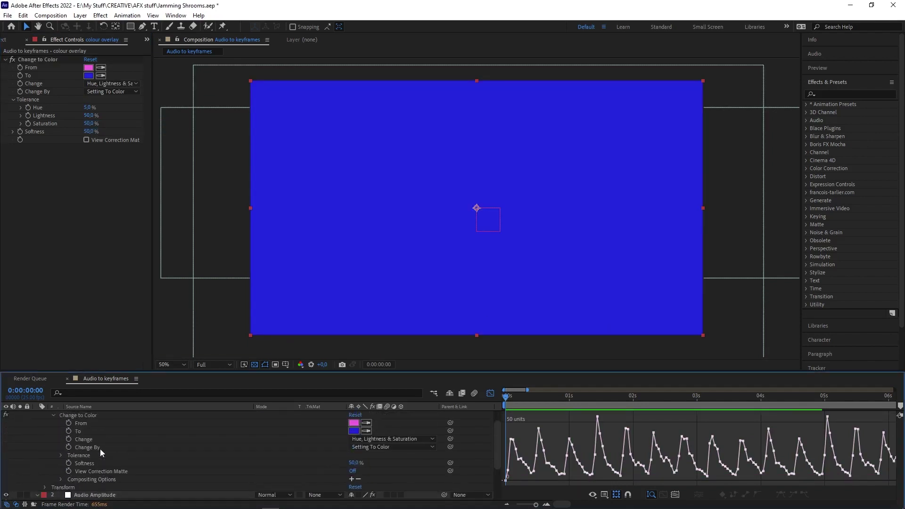
pyautogui.click(61, 479)
# Step: Link the Effect Opacity expression to the Both Channels Slider and preview the colour change
pyautogui.scroll(-3, 94, 462)
pyautogui.keyDown('alt'); pyautogui.click(75, 441); pyautogui.keyUp('alt')
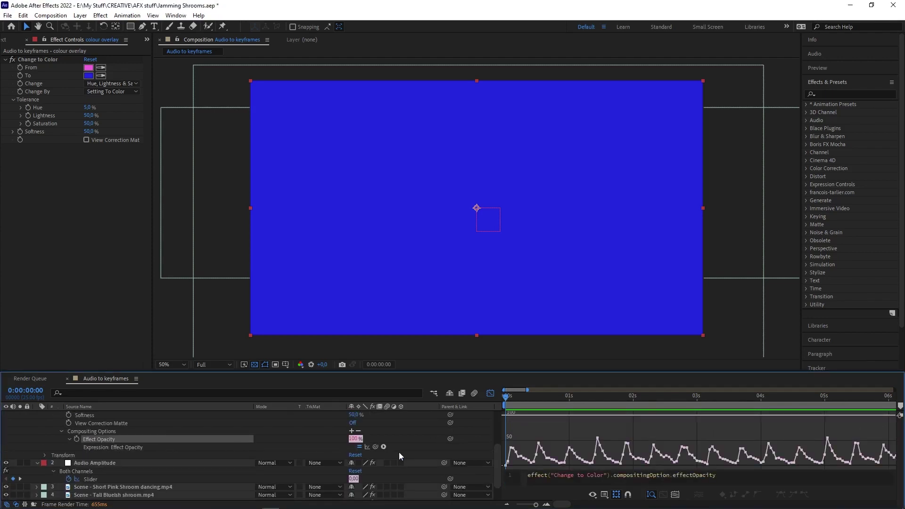
pyautogui.moveTo(374, 446); pyautogui.dragTo(100, 479)
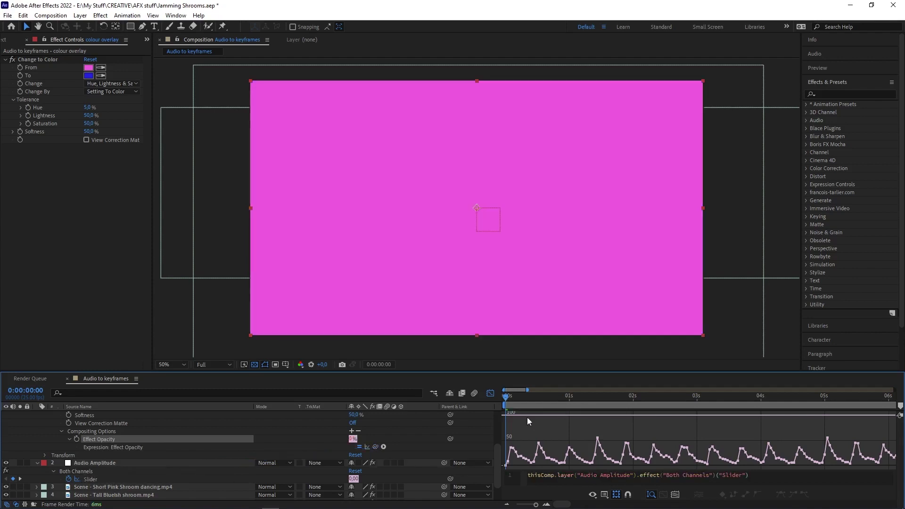
pyautogui.moveTo(523, 397); pyautogui.dragTo(501, 403)
# Step: Set the colour overlay layer's blend mode to Multiply and play back the composition
pyautogui.scroll(4, 227, 433)
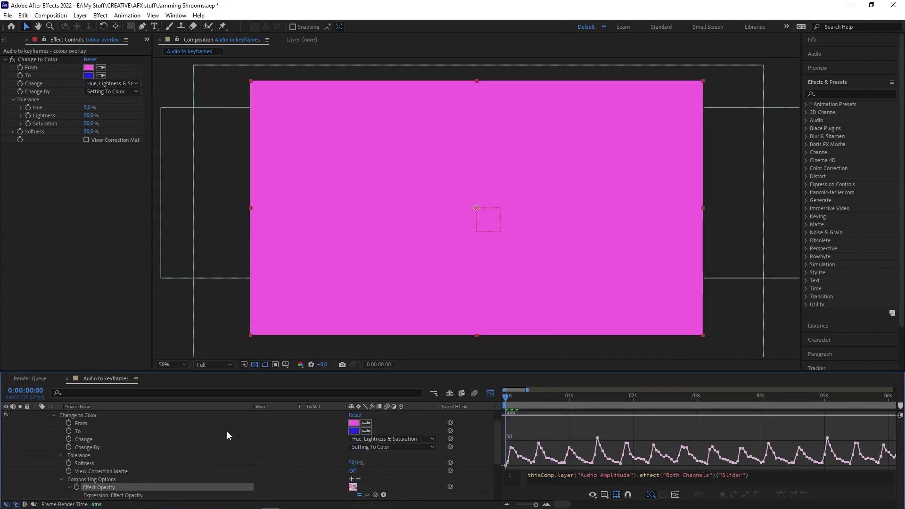
pyautogui.click(272, 416)
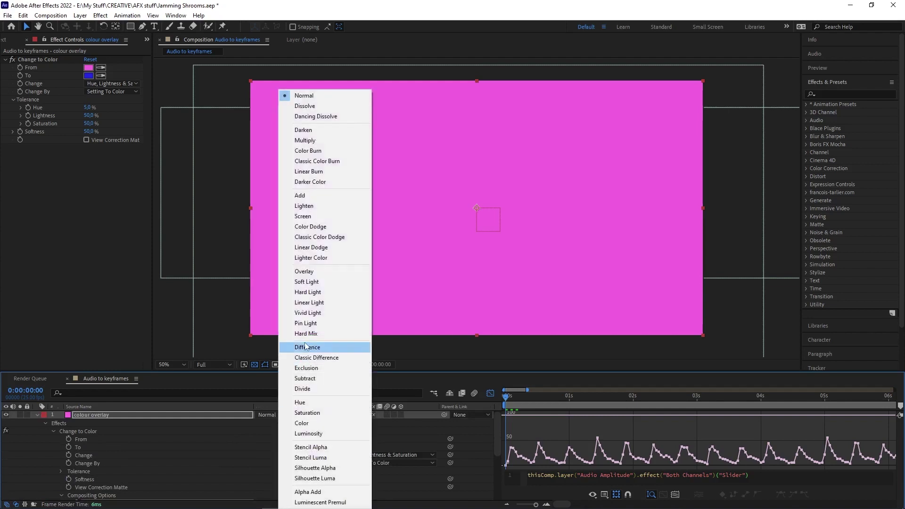
pyautogui.click(305, 140)
pyautogui.press('space')
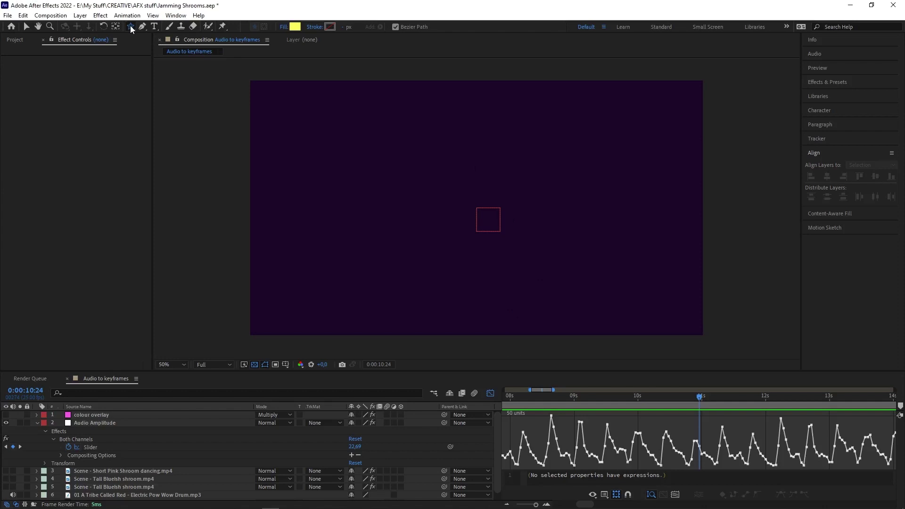
# Step: Draw a yellow star and centre it horizontally and vertically in the composition
pyautogui.moveTo(447, 175); pyautogui.dragTo(490, 225)
pyautogui.click(827, 177)
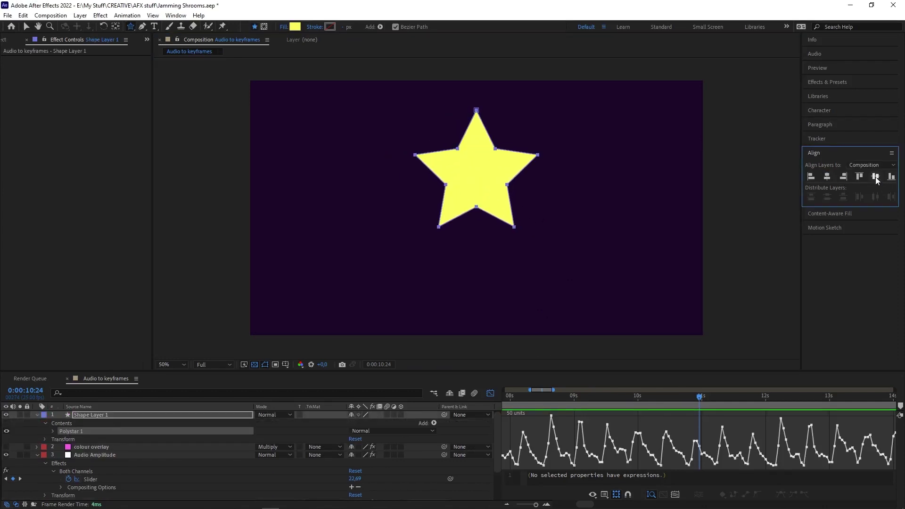
pyautogui.click(876, 176)
# Step: Drive the star's Scale with an expression linked to the audio Slider and preview it
pyautogui.click(92, 415)
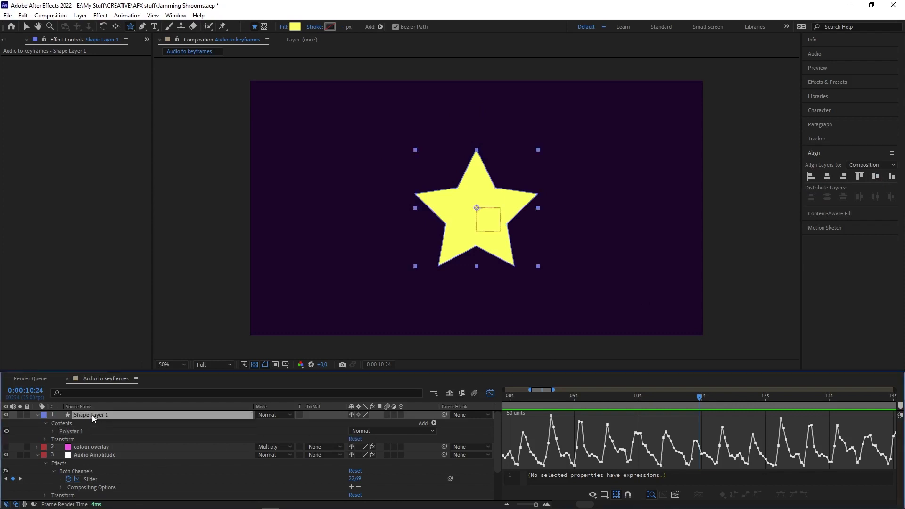
pyautogui.press('s')
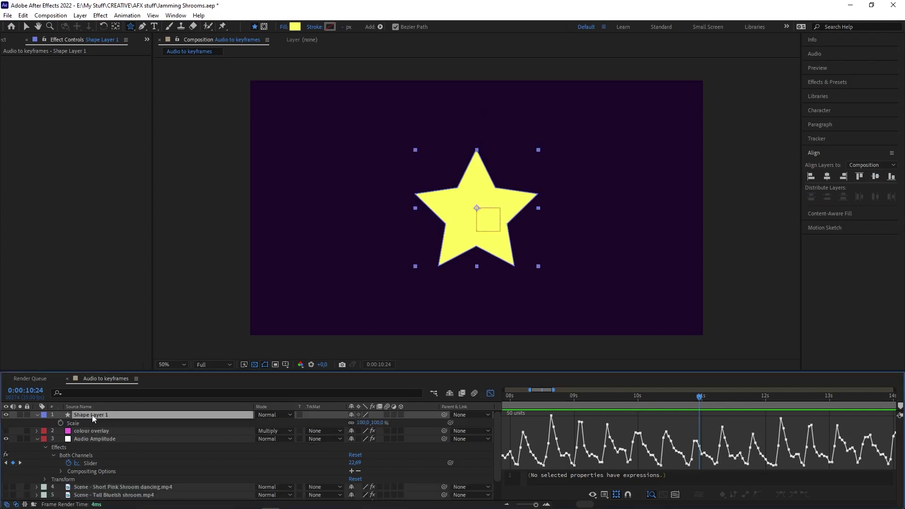
pyautogui.keyDown('alt'); pyautogui.click(61, 424); pyautogui.keyUp('alt')
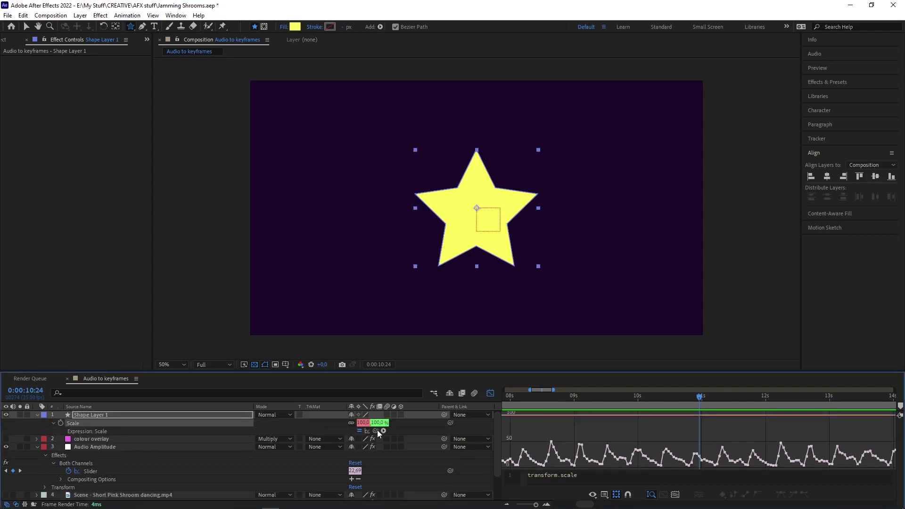
pyautogui.moveTo(377, 430); pyautogui.dragTo(98, 471)
pyautogui.moveTo(618, 395); pyautogui.dragTo(556, 405)
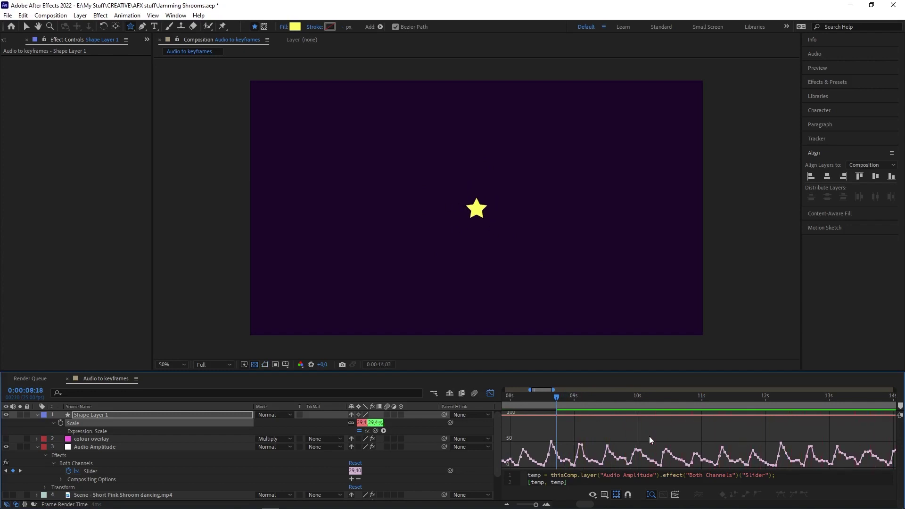
# Step: Stop the preview and bring up the Windows Color dialog for the star's fill
pyautogui.press('space')
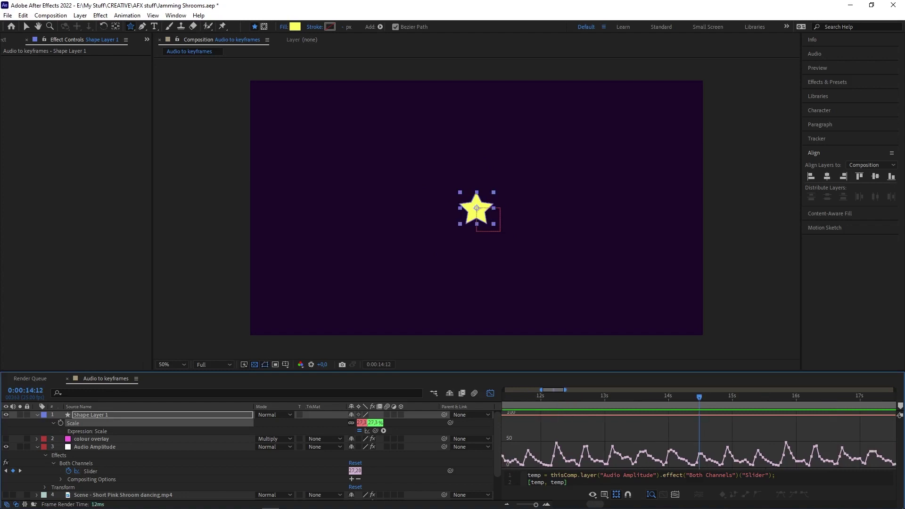
pyautogui.click(295, 26)
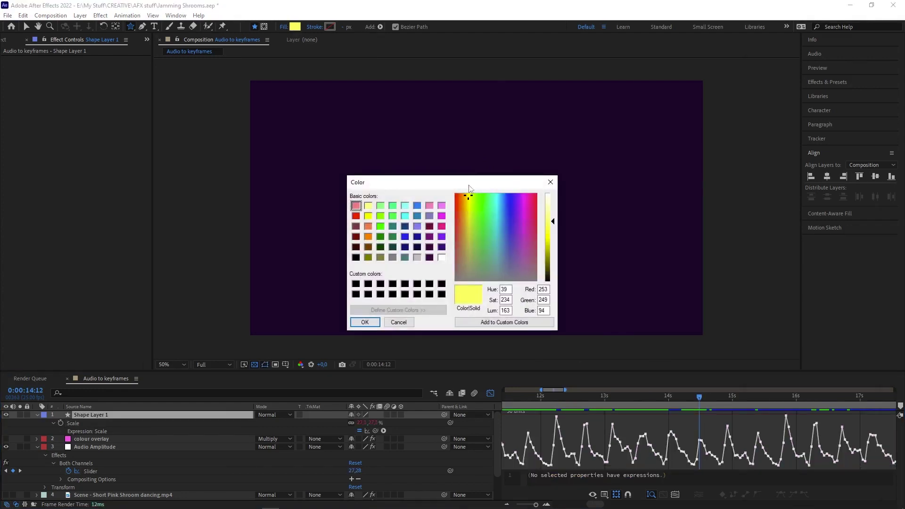
pyautogui.moveTo(468, 185); pyautogui.dragTo(482, 167)
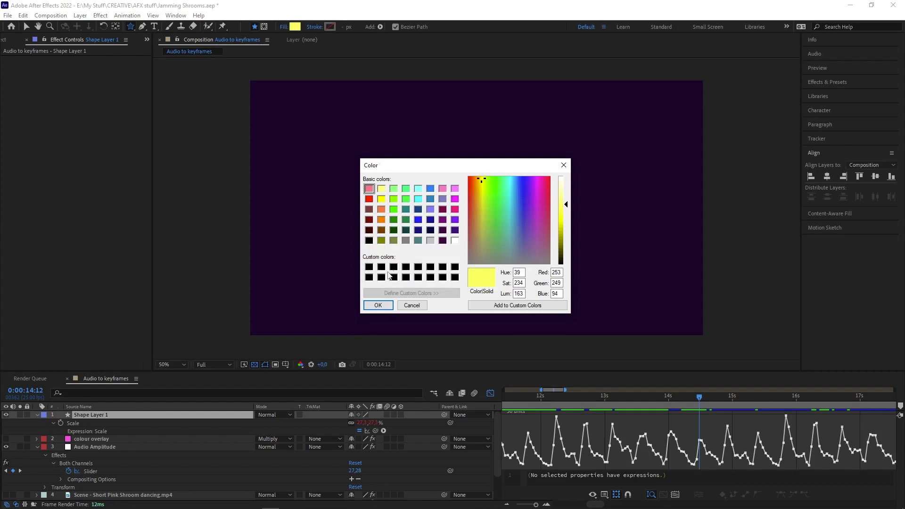
# Step: Save a vivid blue and a bright yellow as custom colours
pyautogui.click(360, 286)
pyautogui.click(510, 201)
pyautogui.moveTo(552, 245); pyautogui.dragTo(553, 231)
pyautogui.click(499, 324)
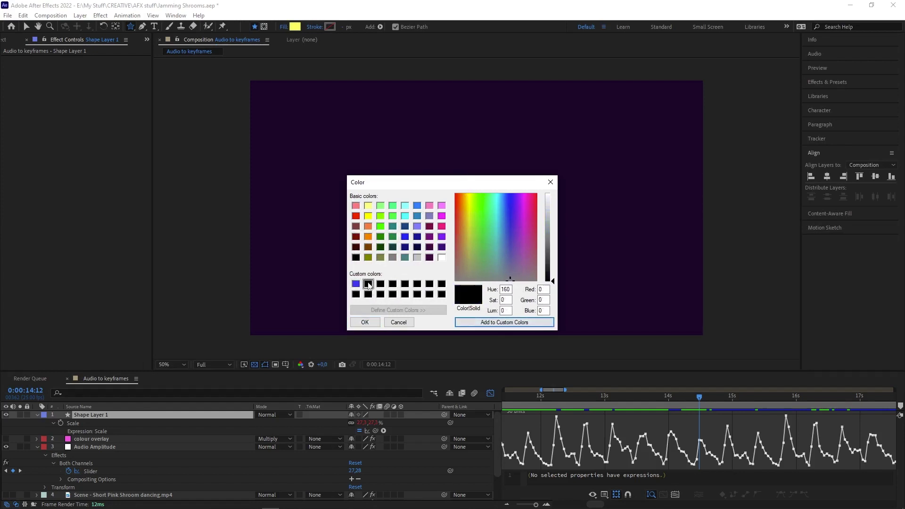
pyautogui.click(471, 202)
pyautogui.moveTo(552, 280); pyautogui.dragTo(553, 223)
pyautogui.click(482, 324)
# Step: Save magenta as a custom colour and apply it (RGB 241, 27, 236) as the star's fill
pyautogui.click(381, 284)
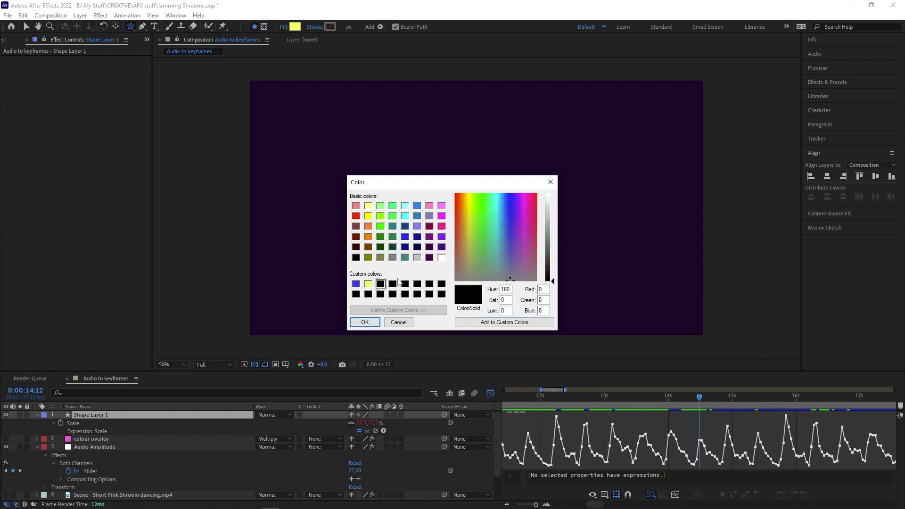
pyautogui.click(524, 203)
pyautogui.moveTo(553, 280); pyautogui.dragTo(552, 235)
pyautogui.click(505, 322)
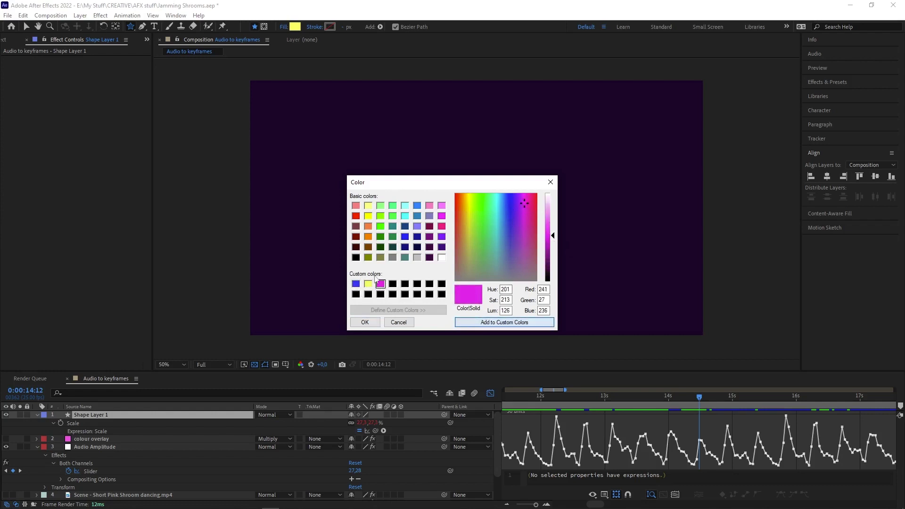
pyautogui.click(365, 322)
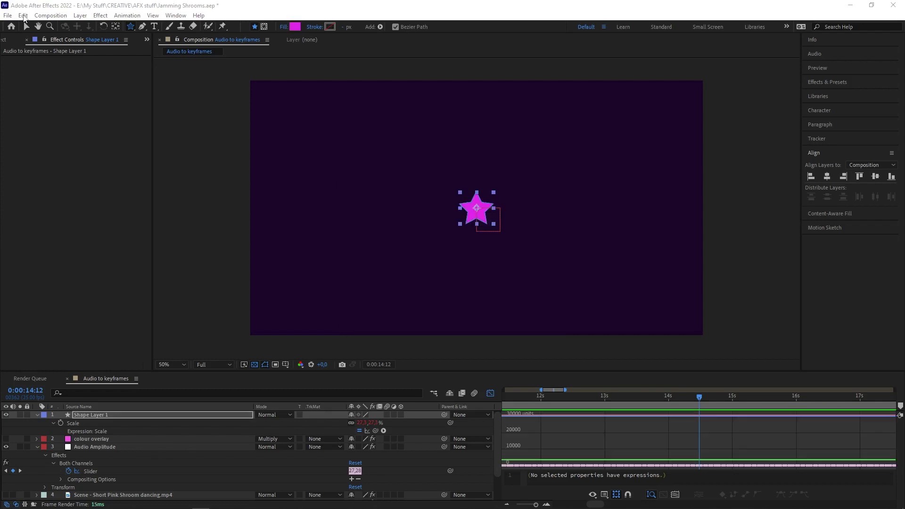
# Step: In General preferences, toggle Use System Color Picker off and back on, then confirm
pyautogui.click(23, 15)
pyautogui.moveTo(73, 282)
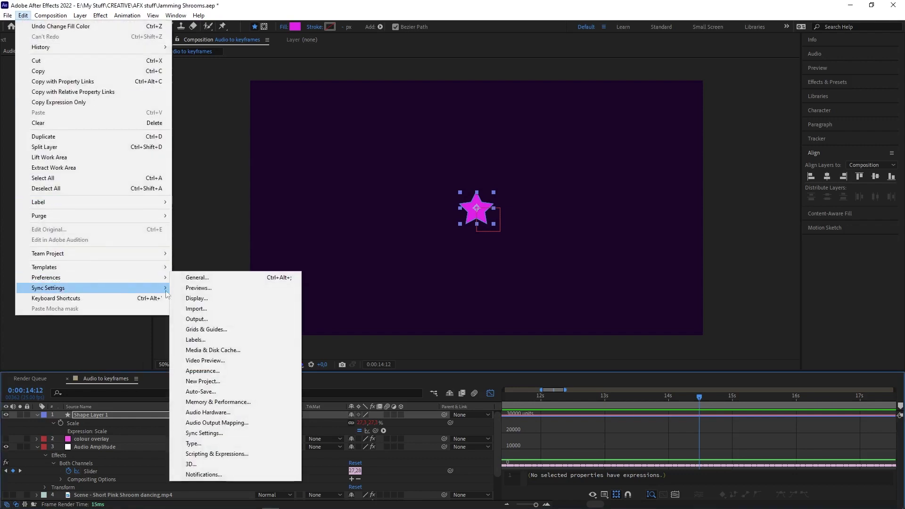
pyautogui.click(195, 278)
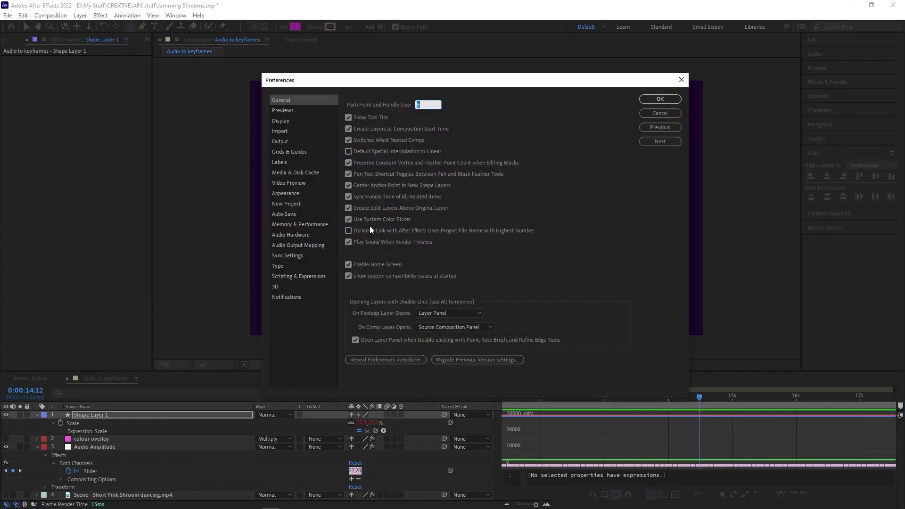
pyautogui.click(348, 220)
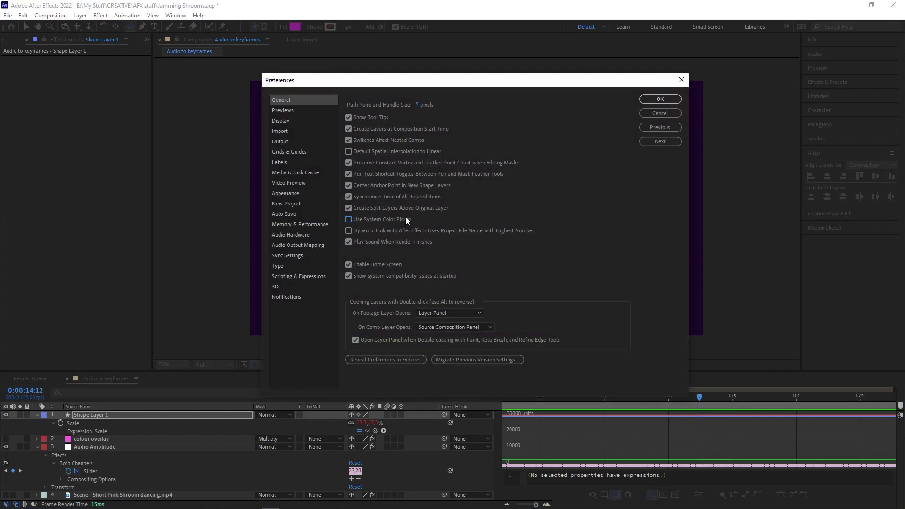
pyautogui.click(348, 219)
pyautogui.click(671, 99)
# Step: Reopen the Fill colour picker and store a bright blue as a custom colour
pyautogui.click(295, 26)
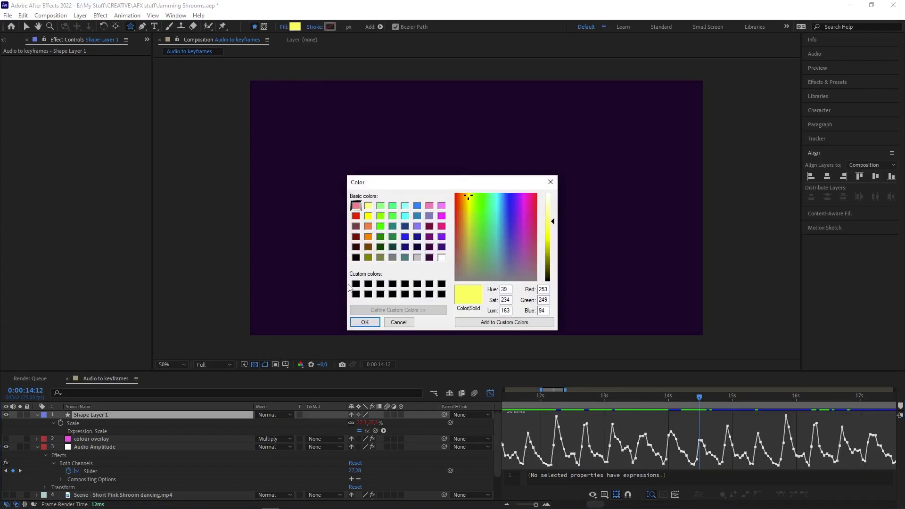
pyautogui.click(510, 201)
pyautogui.click(553, 229)
pyautogui.click(504, 322)
# Step: Add bright yellow and magenta to the next custom colour slots
pyautogui.click(368, 283)
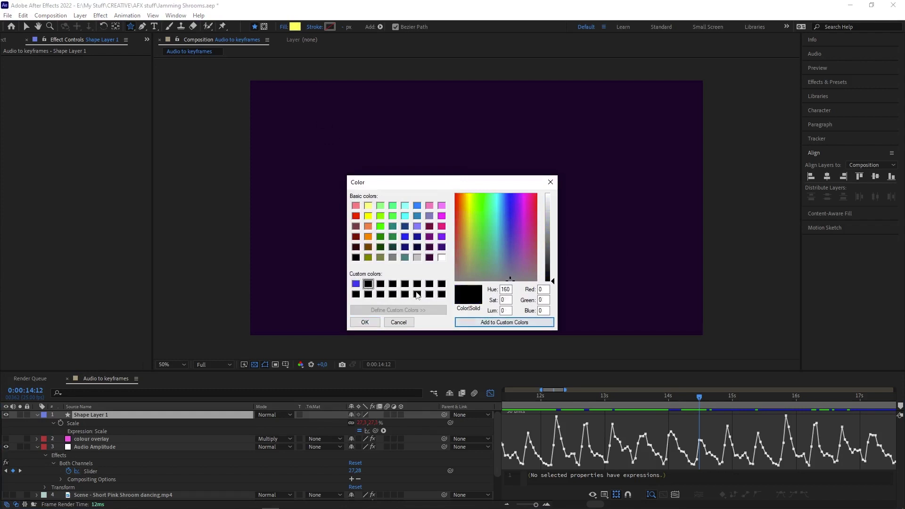
pyautogui.click(469, 204)
pyautogui.click(469, 198)
pyautogui.click(552, 230)
pyautogui.click(482, 322)
pyautogui.click(381, 284)
pyautogui.click(526, 229)
pyautogui.click(524, 203)
pyautogui.click(553, 236)
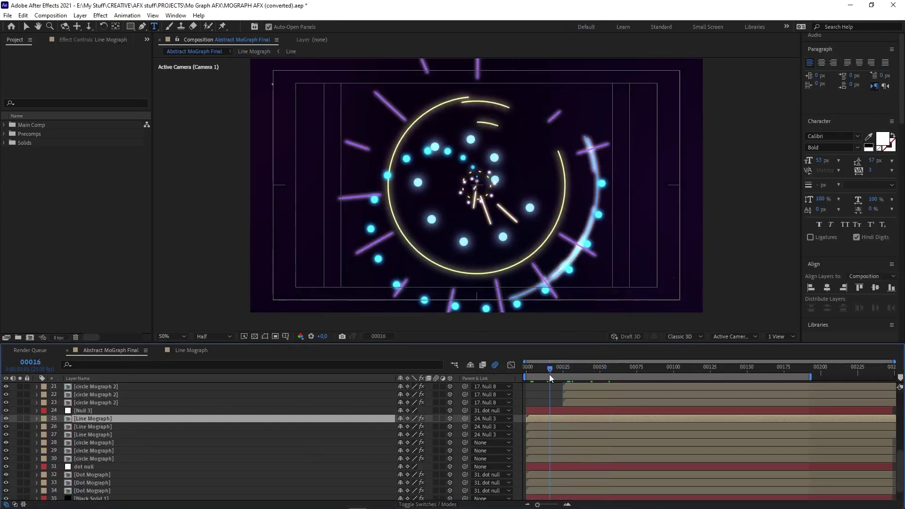
# Step: At frame 00040, open the Line Mograph precomp and add a 'here' note text layer
pyautogui.moveTo(549, 374); pyautogui.dragTo(585, 371)
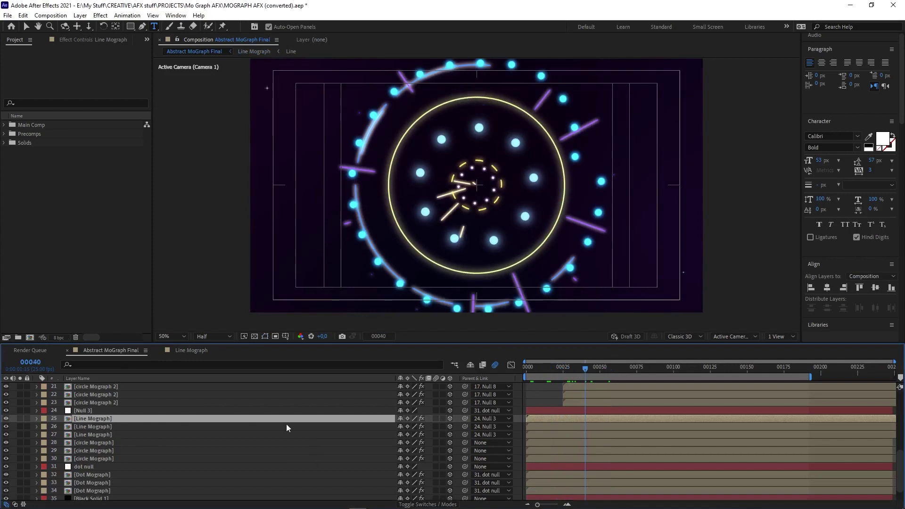
pyautogui.doubleClick(99, 418)
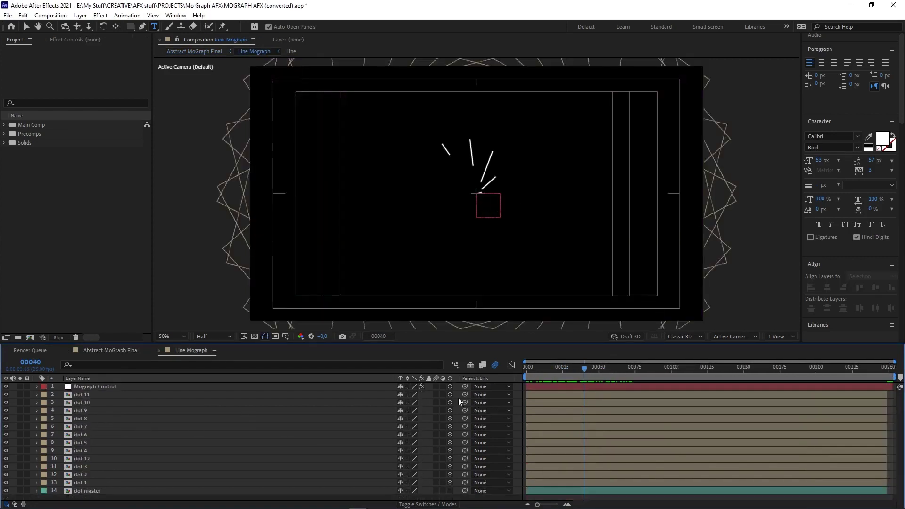
pyautogui.click(414, 118)
pyautogui.write('here are some notes')
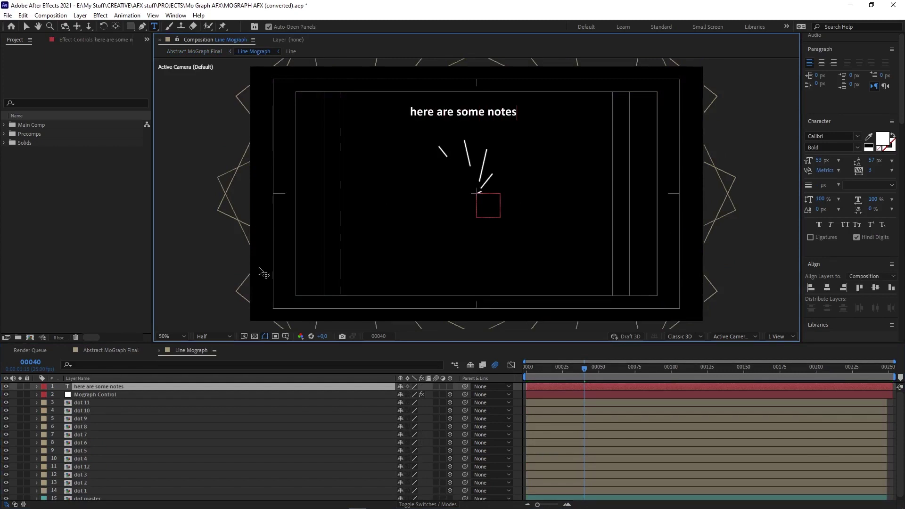
pyautogui.click(144, 384)
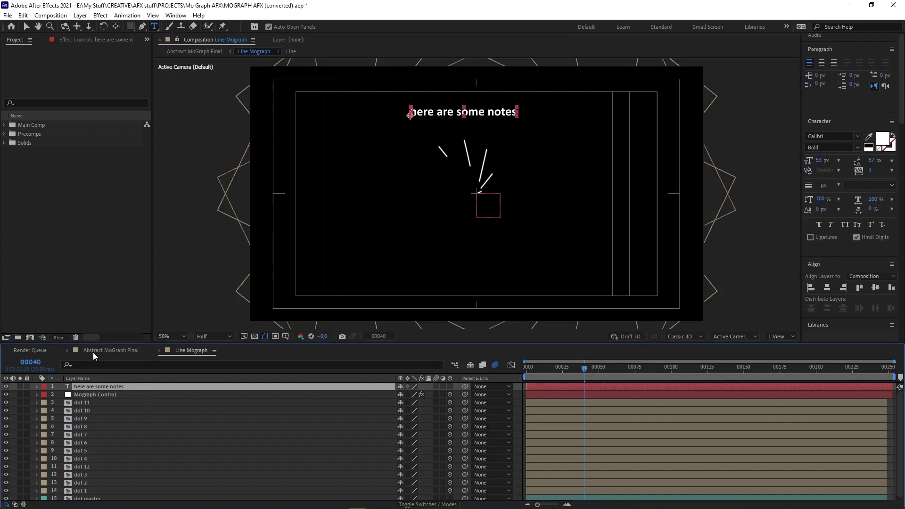
# Step: Make the note text a guide layer and preview Abstract MoGraph Final without it
pyautogui.click(109, 350)
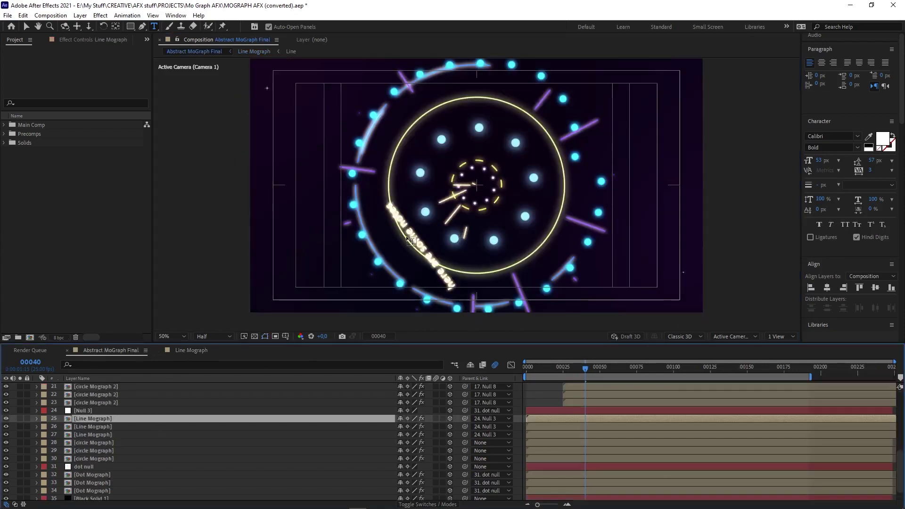
pyautogui.moveTo(22, 418); pyautogui.dragTo(21, 435)
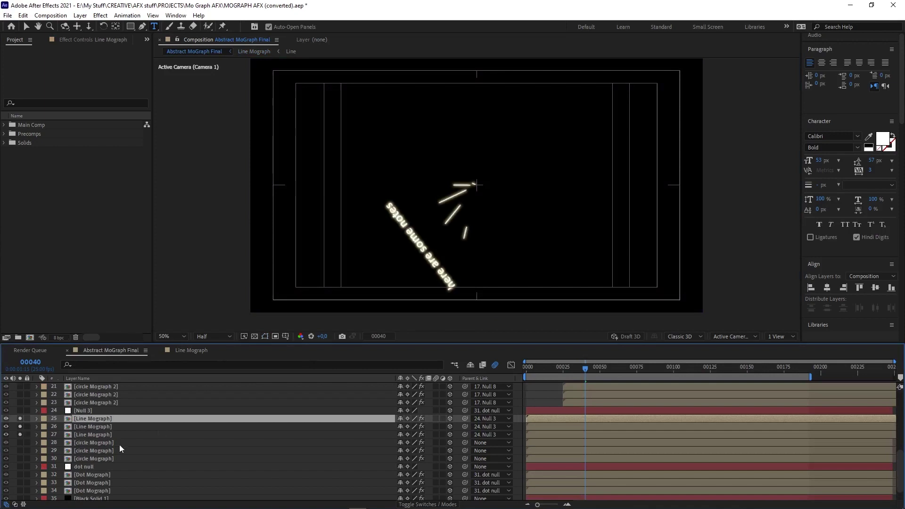
pyautogui.doubleClick(97, 418)
pyautogui.rightClick(100, 386)
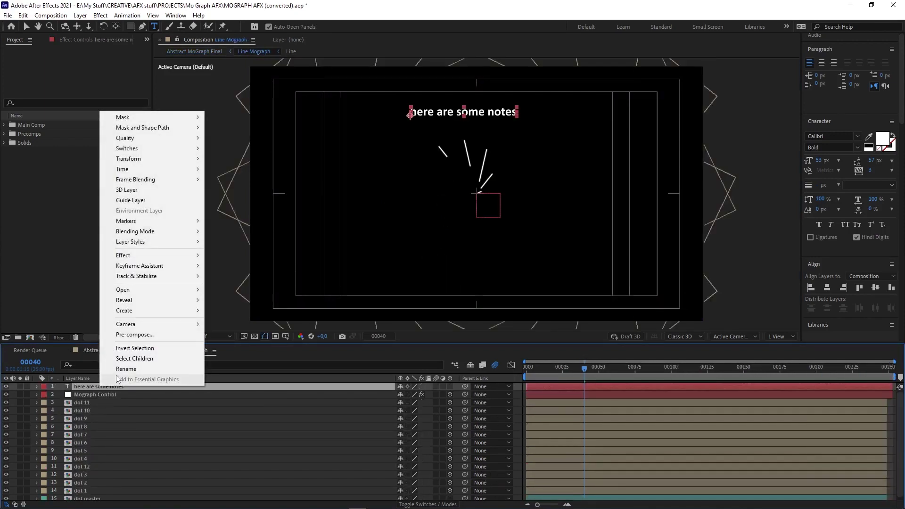
pyautogui.click(130, 200)
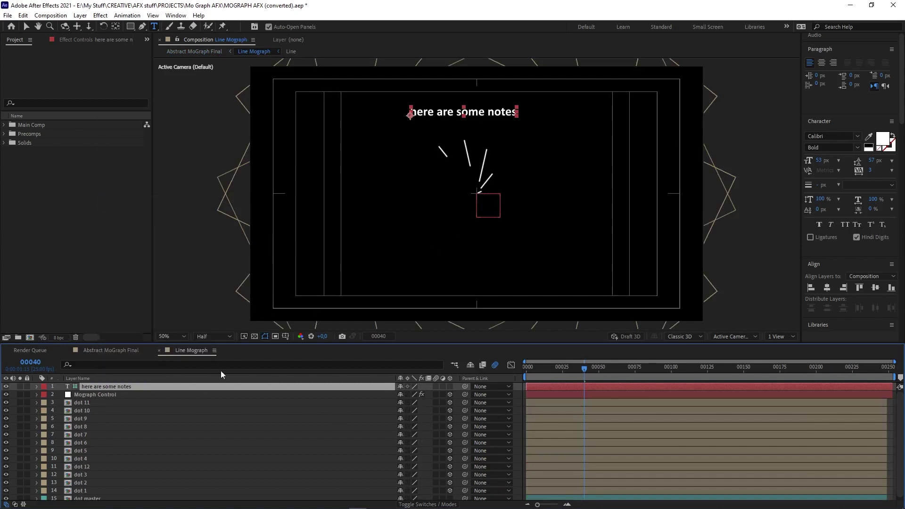
pyautogui.moveTo(123, 349); pyautogui.dragTo(189, 411)
pyautogui.press('space')
pyautogui.press('space')
pyautogui.click(183, 351)
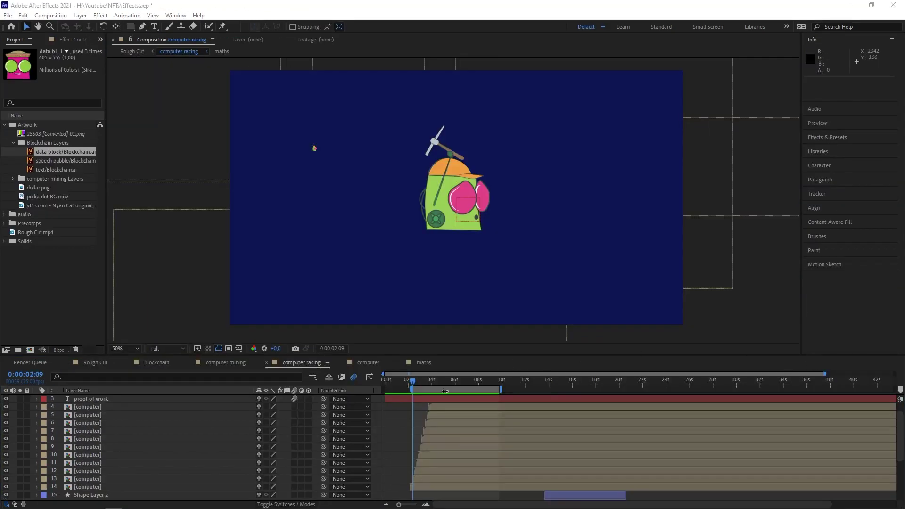
# Step: Preview the computer racing animation from 0:00:02:10
pyautogui.click(414, 385)
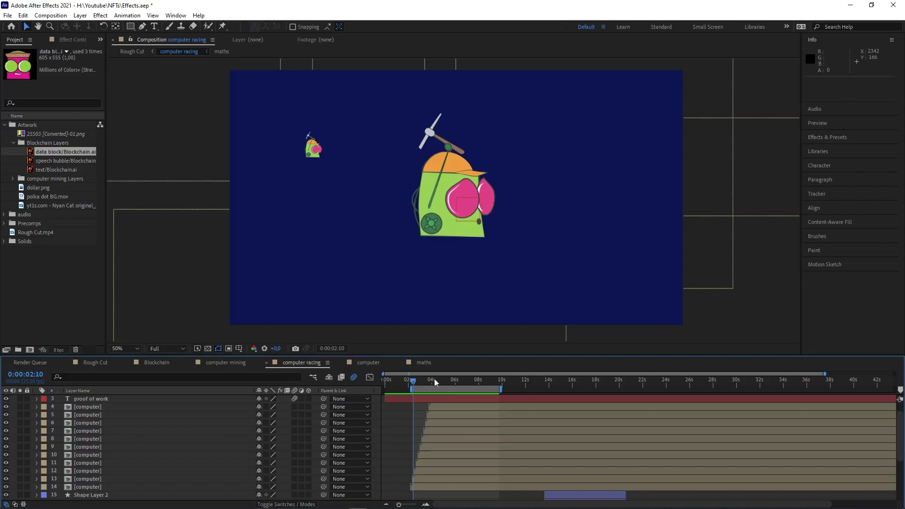
pyautogui.press('space')
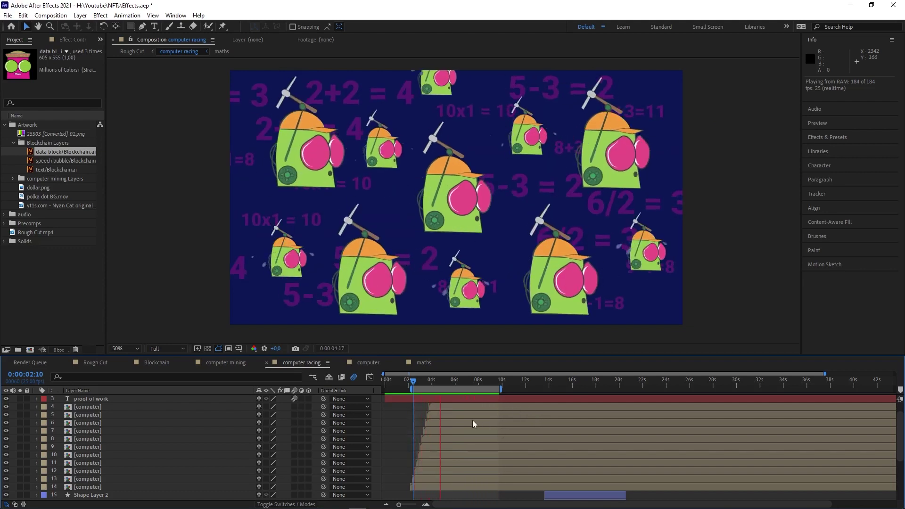
pyautogui.press('space')
# Step: Replace the eleven selected computer layers with the data block artwork and preview it
pyautogui.click(470, 409)
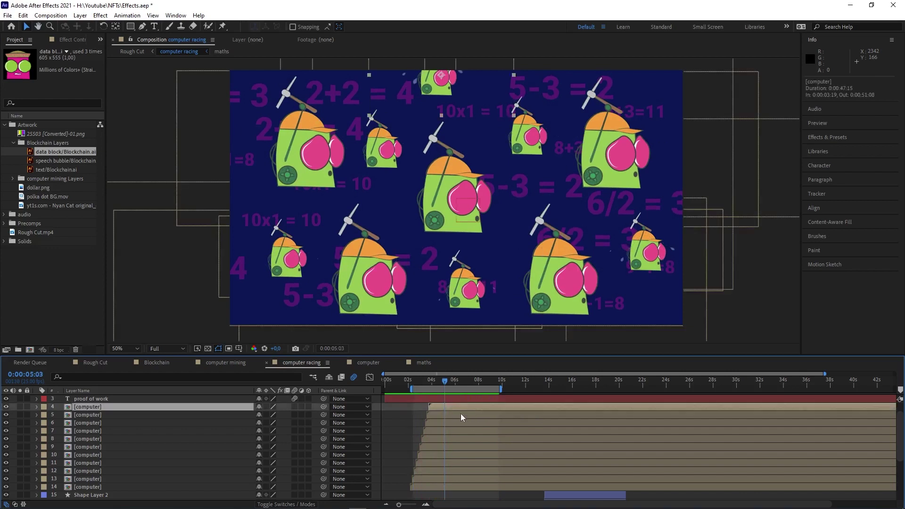
pyautogui.keyDown('shift'); pyautogui.click(429, 488); pyautogui.keyUp('shift')
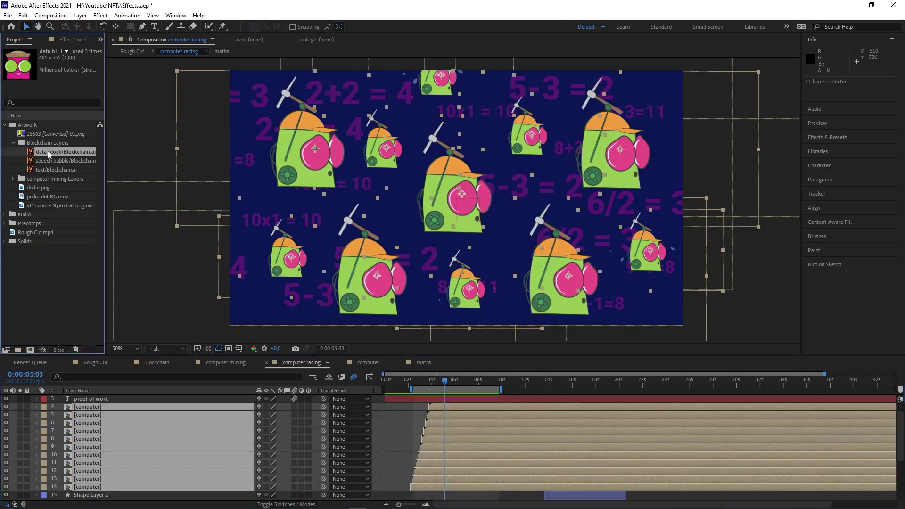
pyautogui.moveTo(50, 158); pyautogui.dragTo(139, 430)
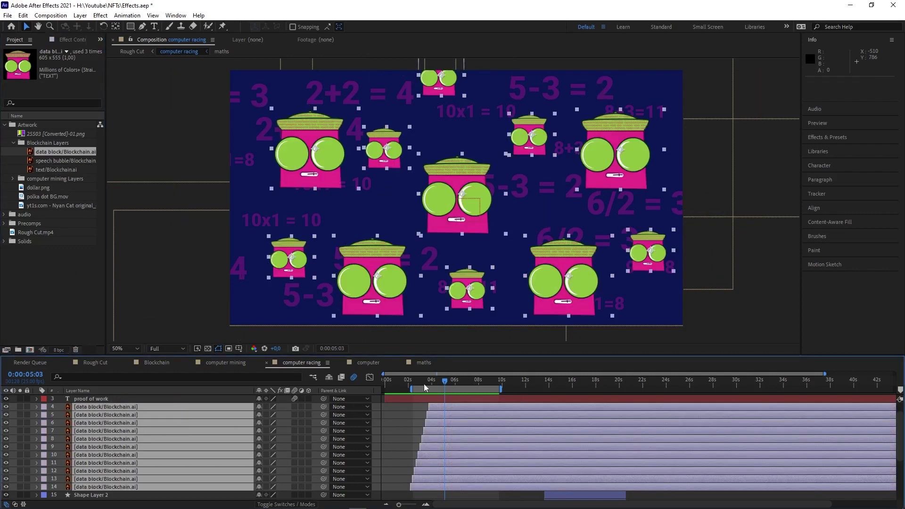
pyautogui.moveTo(425, 386); pyautogui.dragTo(415, 389)
pyautogui.press('space')
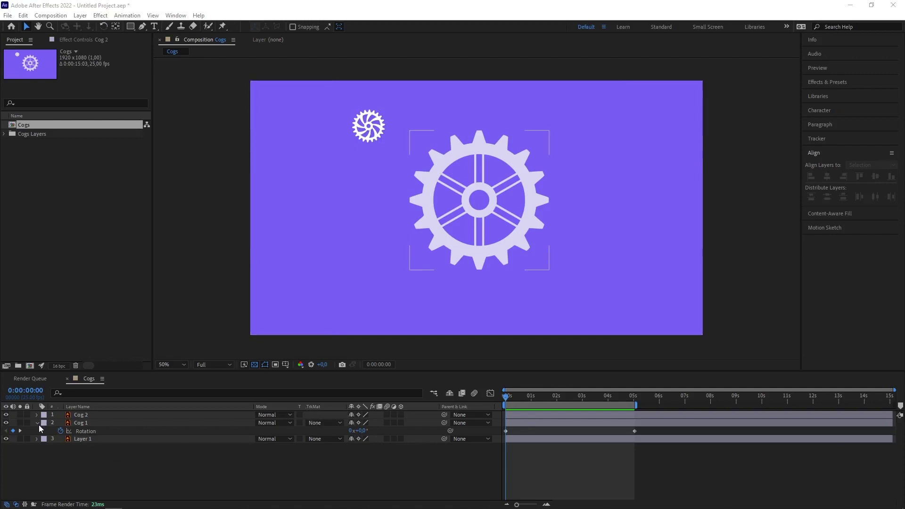
# Step: Try parenting Cog 2 to Cog 1, check the rotation, then remove the parent
pyautogui.moveTo(520, 396); pyautogui.dragTo(502, 406)
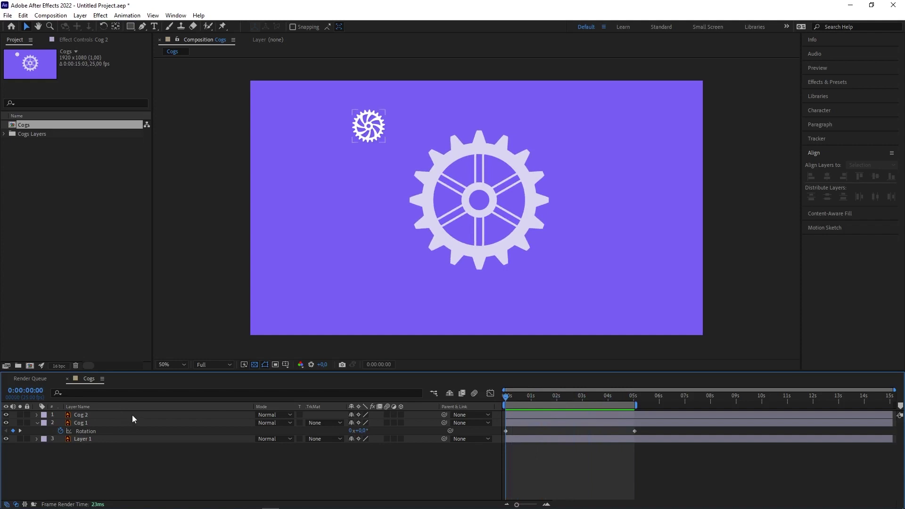
pyautogui.moveTo(446, 416); pyautogui.dragTo(221, 424)
pyautogui.moveTo(513, 397); pyautogui.dragTo(494, 398)
pyautogui.click(483, 415)
pyautogui.click(478, 424)
# Step: Shift-parent Cog 2 to Cog 1 so it snaps to its centre, then check it turns along
pyautogui.click(309, 423)
pyautogui.click(445, 414)
pyautogui.moveTo(445, 414); pyautogui.dragTo(217, 424)
pyautogui.moveTo(519, 400); pyautogui.dragTo(620, 396)
pyautogui.press('Home')
pyautogui.click(570, 166)
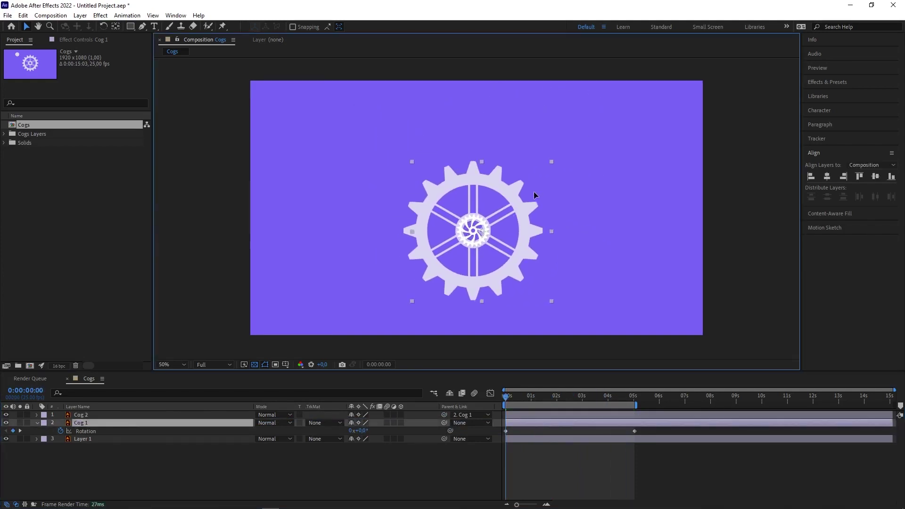